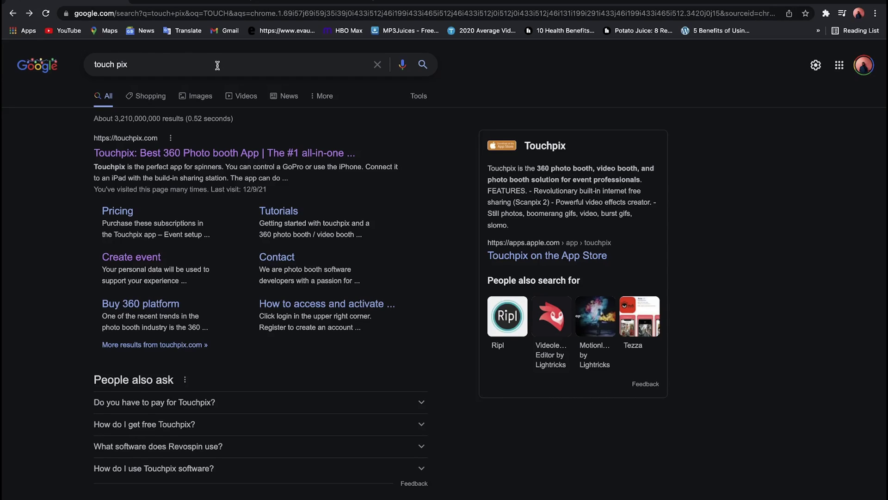
- Open the official Touchpix website from the 'touch pix' Google results
left_click(152, 152)
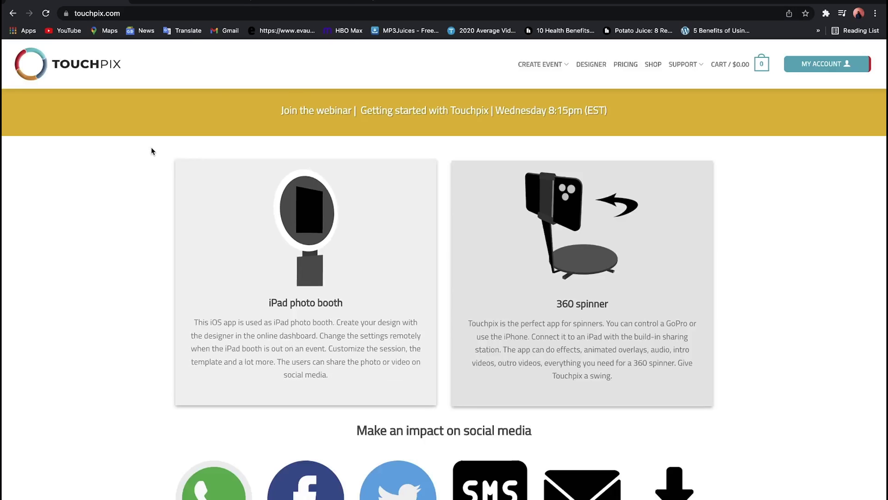
- Start a new custom event from the CREATE EVENT menu
mouse_move(843, 71)
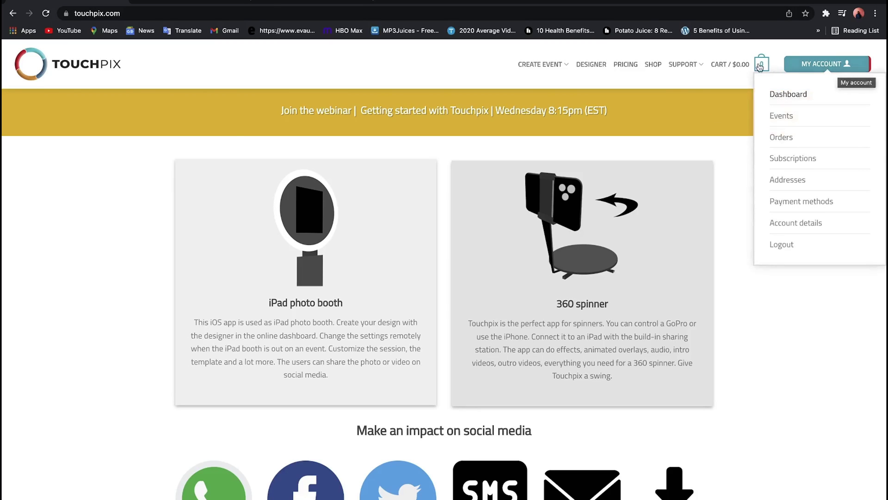
mouse_move(554, 68)
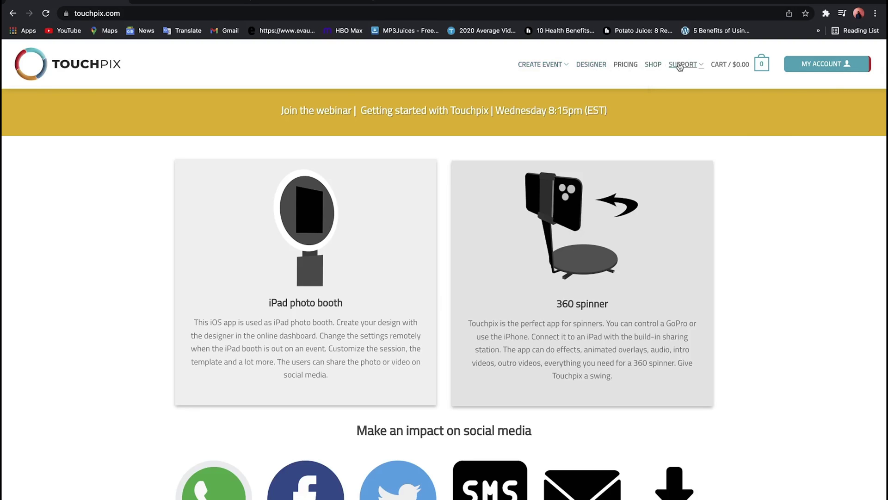
mouse_move(684, 68)
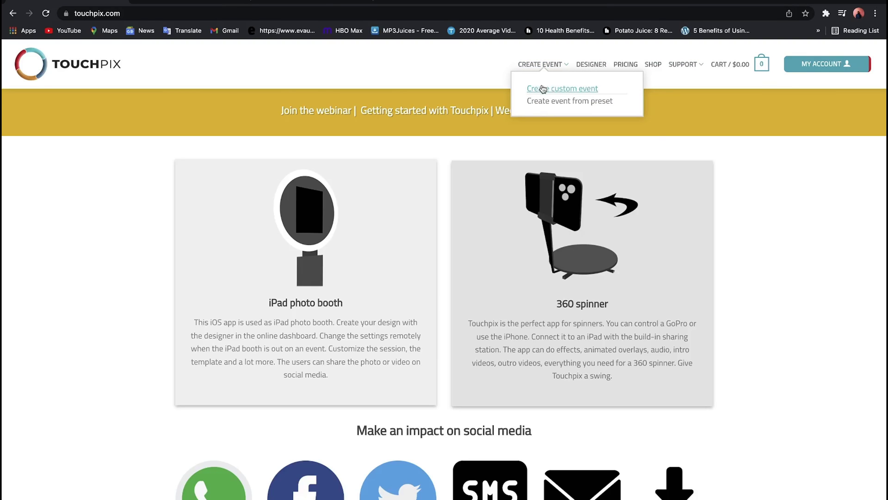
left_click(543, 89)
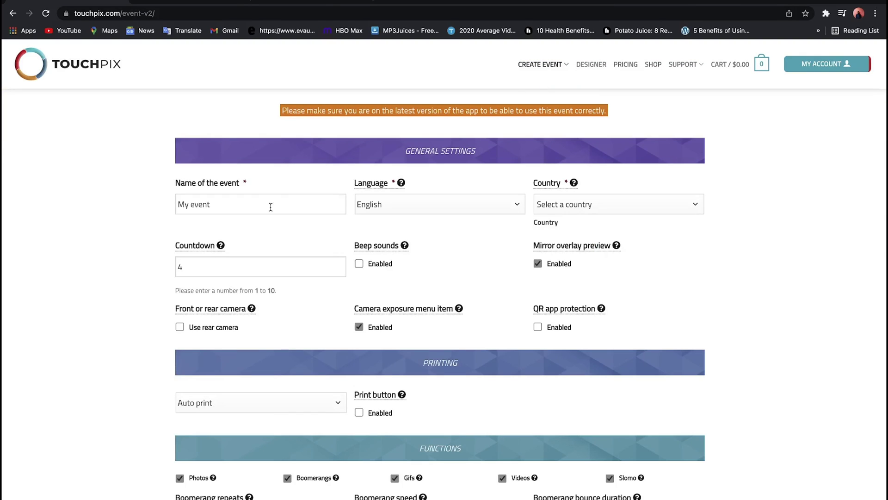
- Rename the event from 'My event' to 'test' and set the country to United States
left_click(264, 209)
key("BackSpace")
key("BackSpace")
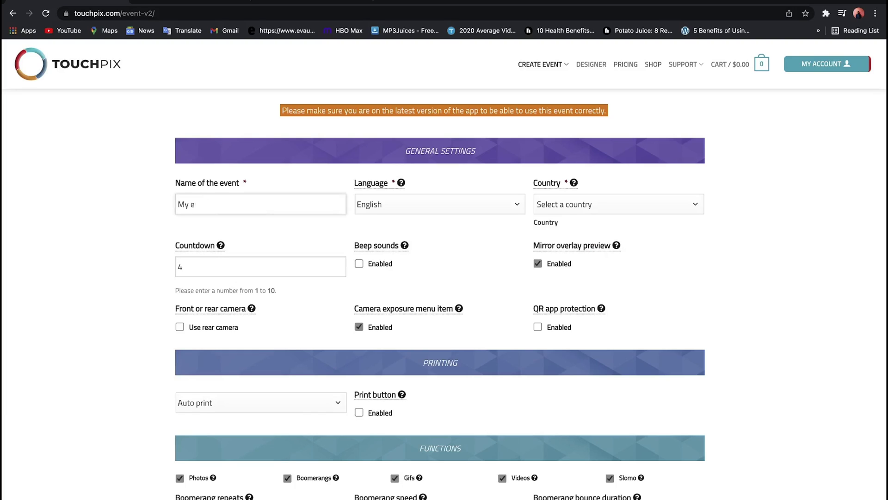
key("BackSpace")
key("BackSpace")
key("BackSpace")
key("BackSpace")
type("test")
left_click(551, 206)
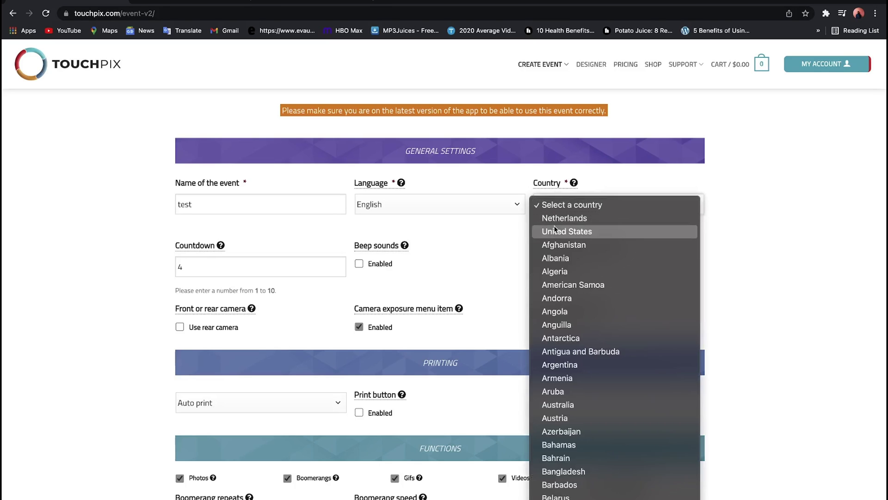
left_click(556, 231)
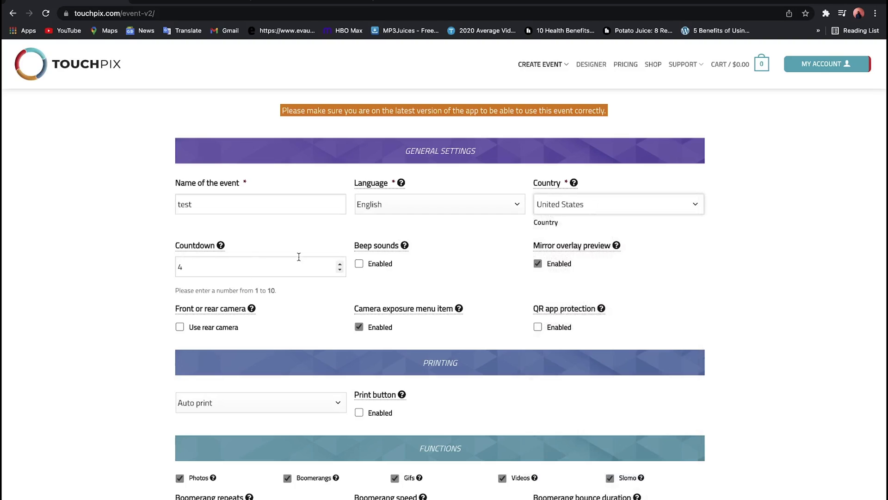
- Lower the countdown from 4 to 3 and enable the rear camera
left_click(341, 269)
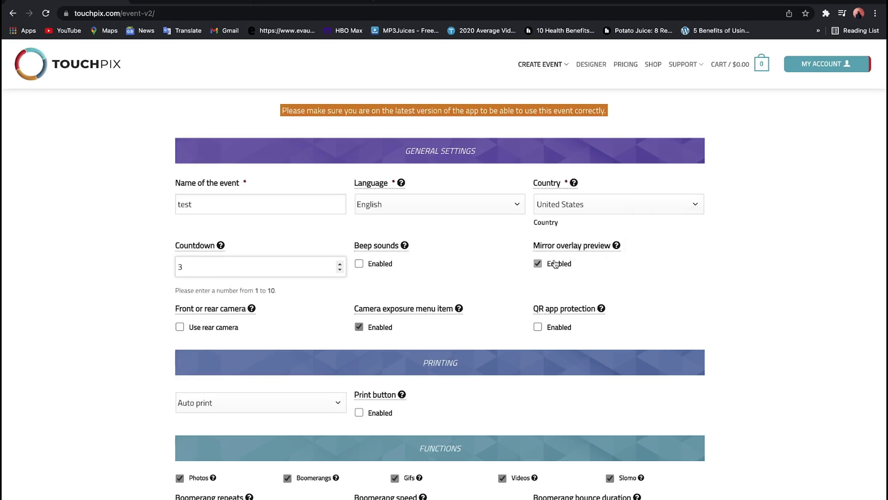
mouse_move(597, 243)
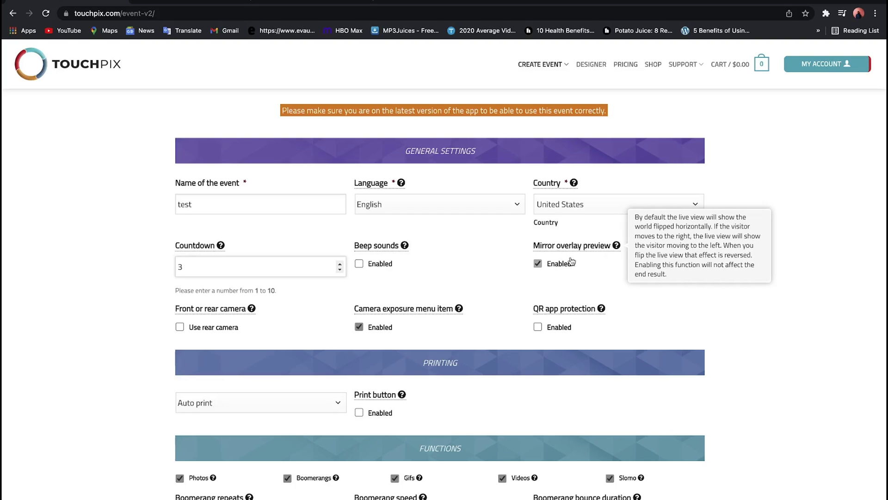
left_click(181, 327)
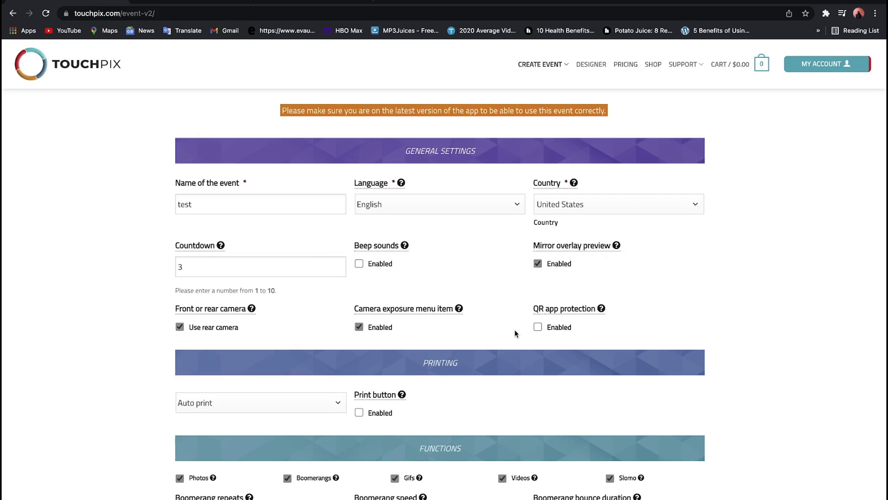
scroll(515, 334, "down", 3)
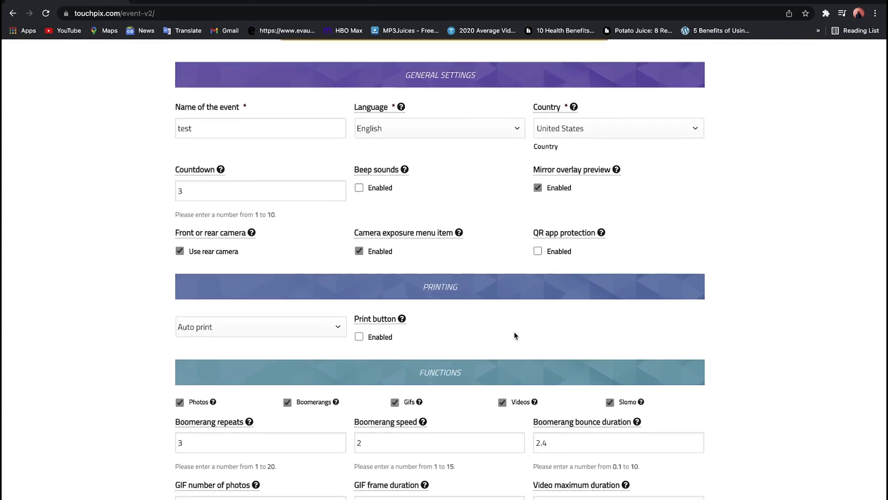
- Set boomerang repeats to 2, speed to 15 and bounce duration to 2
scroll(515, 332, "down", 3)
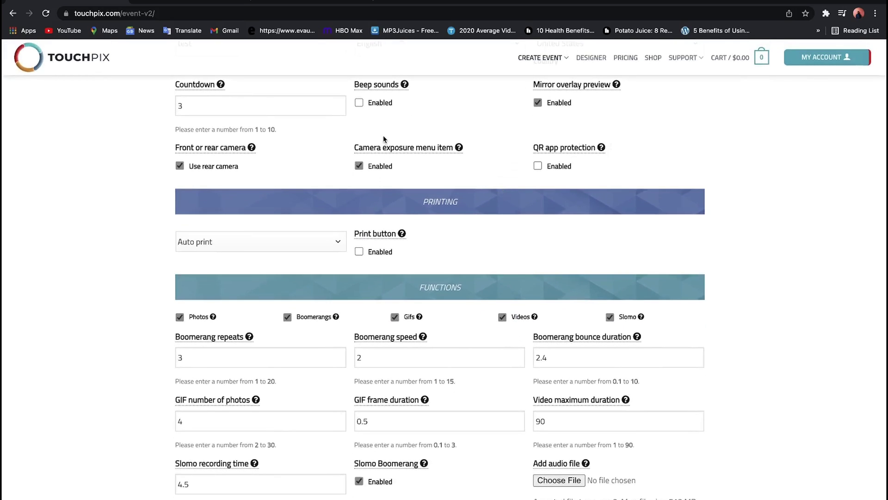
scroll(342, 335, "down", 4)
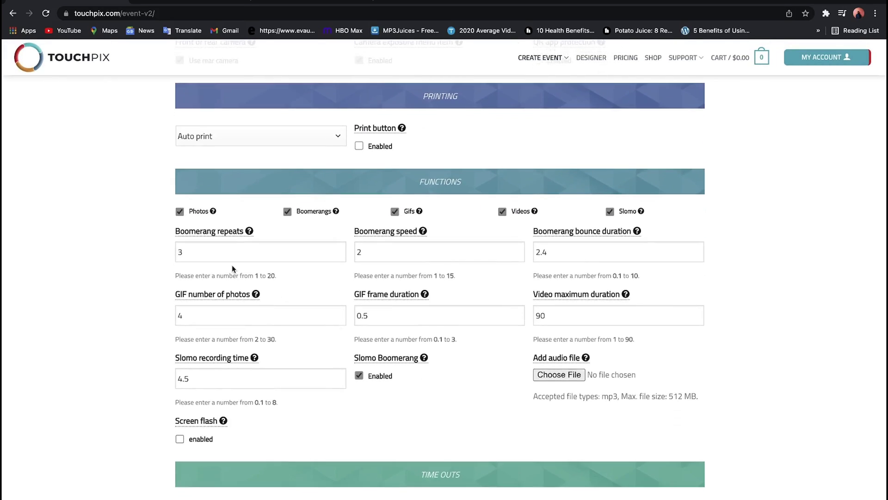
mouse_move(339, 257)
left_click(340, 255)
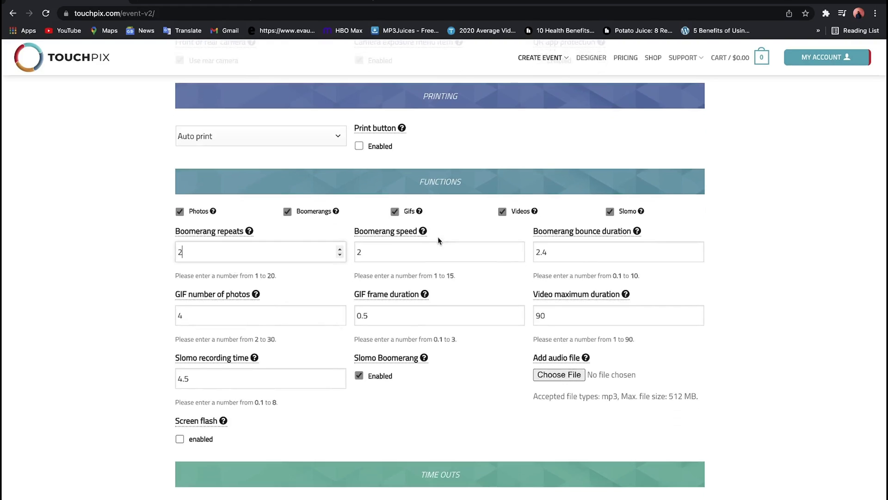
left_click(518, 249)
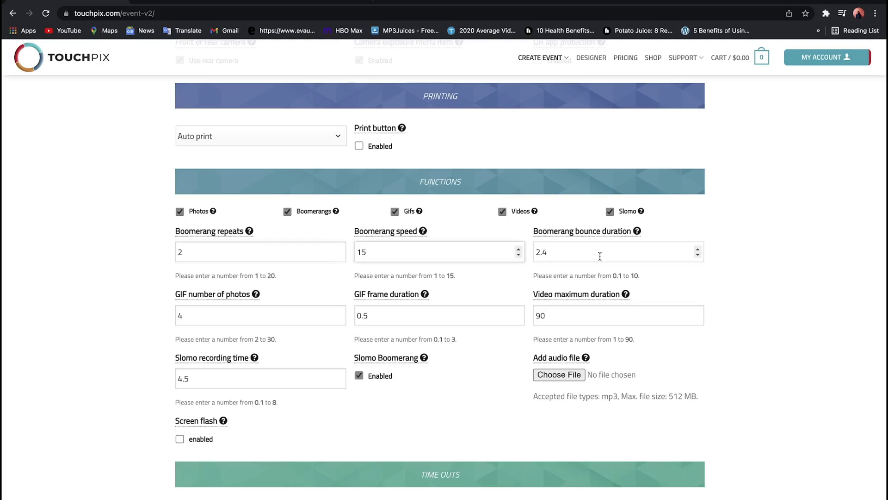
left_click(698, 255)
left_click(698, 254)
left_click(698, 254)
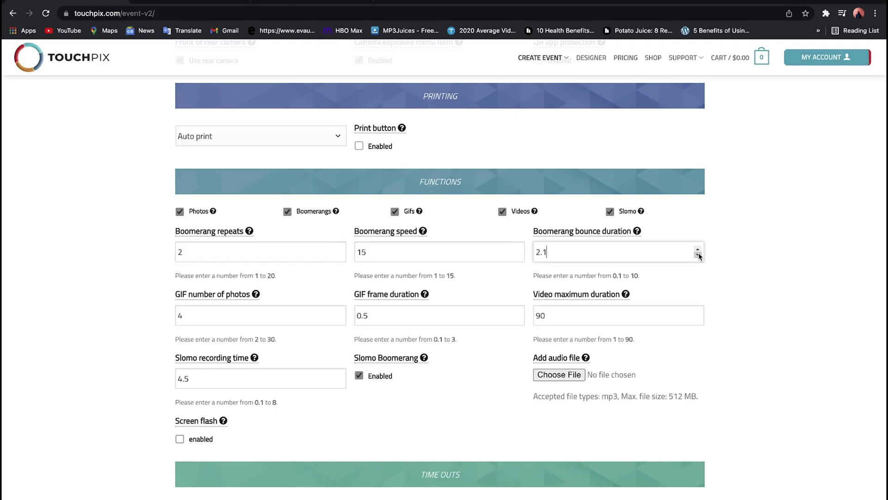
left_click(698, 255)
- Lower the slomo recording time to 4
mouse_move(224, 235)
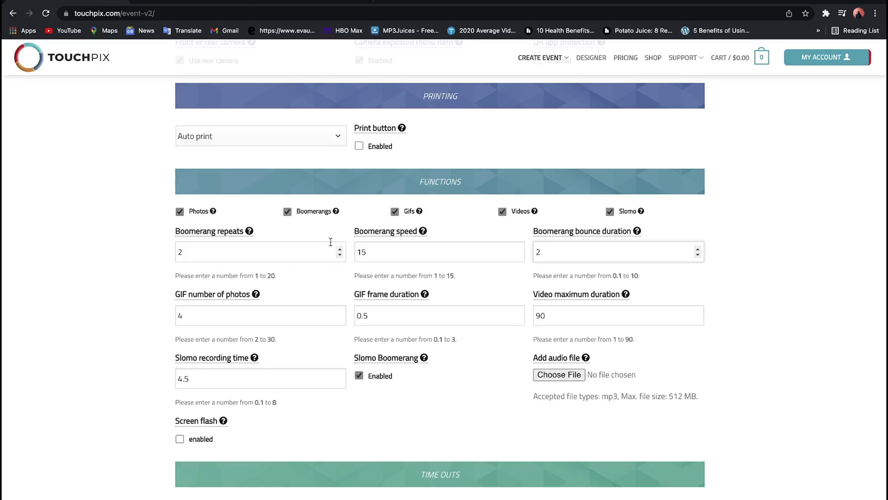
left_click(340, 380)
left_click(340, 381)
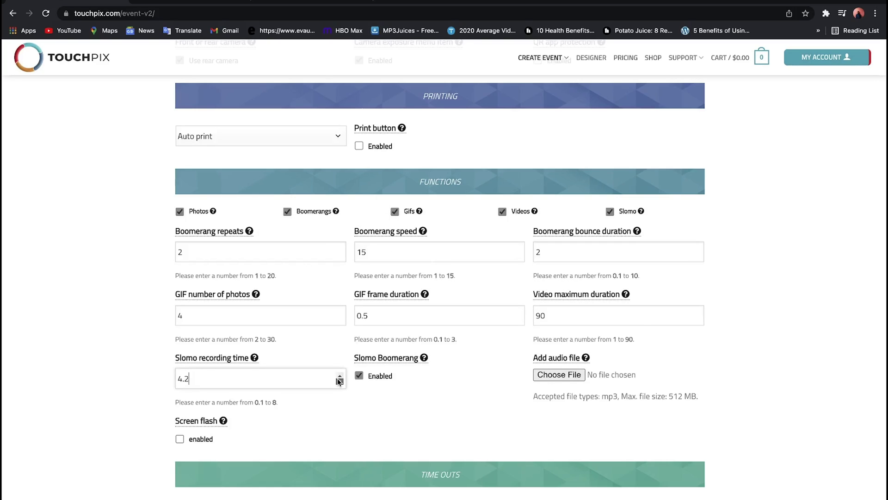
left_click(340, 381)
left_click(339, 381)
- Switch via the YouTube song tab to the ytmp3 converter site
scroll(365, 357, "down", 3)
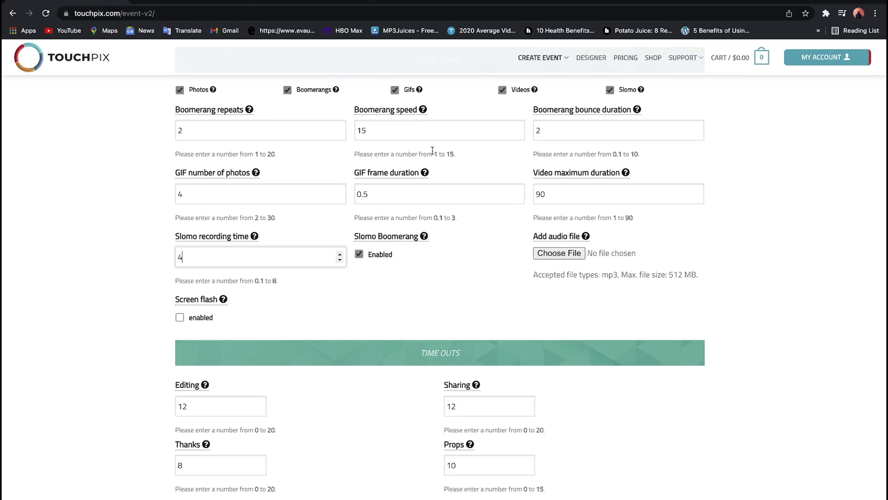
left_click(203, 3)
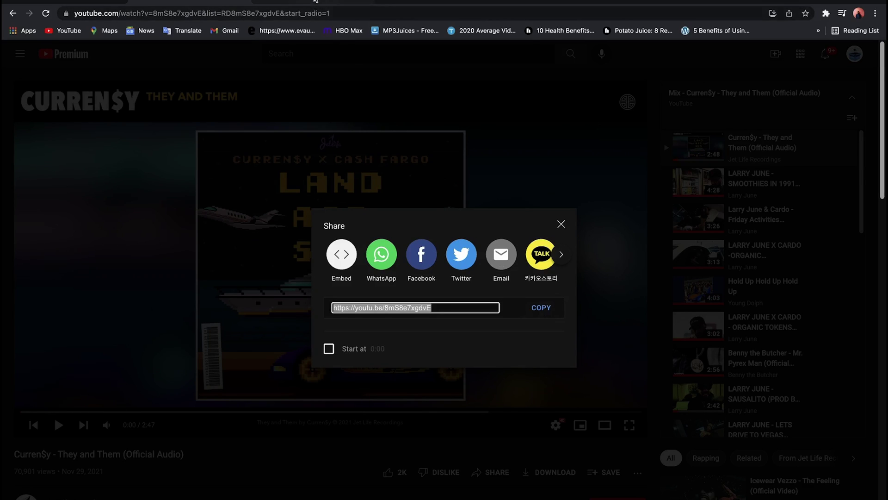
left_click(315, 2)
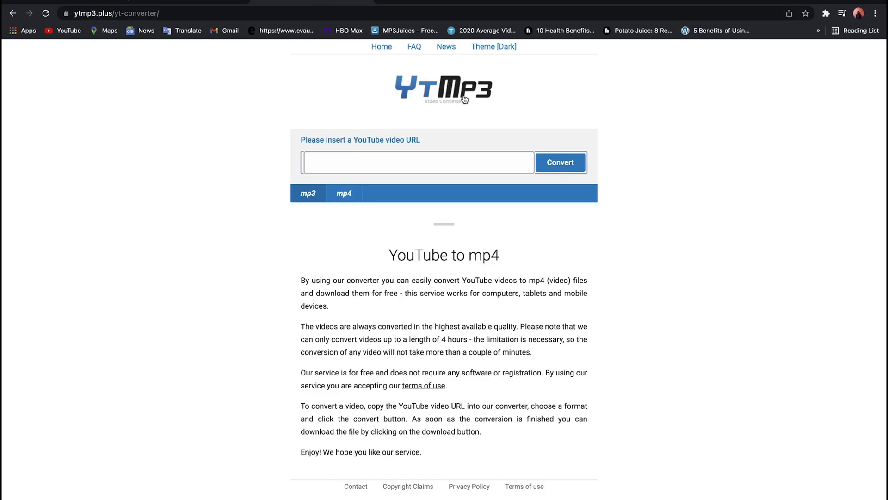
- Convert the copied YouTube song link to mp4 in YTMP3, then return to Touchpix
left_click(344, 195)
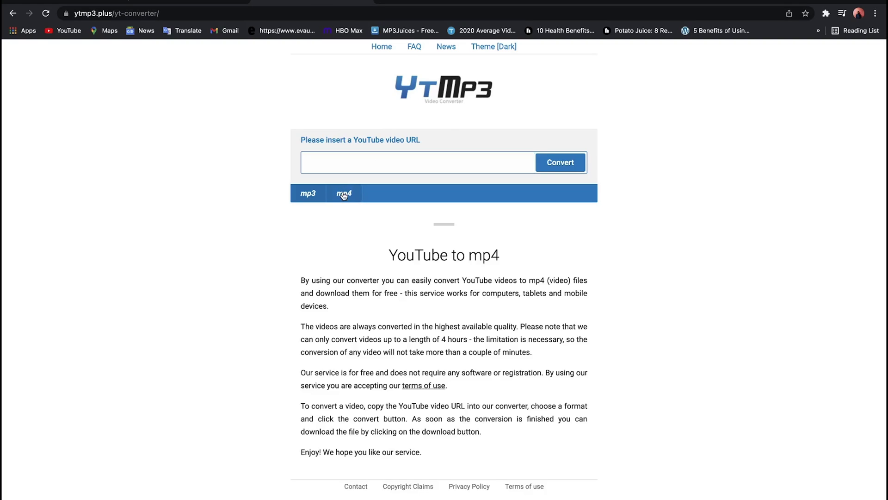
left_click(342, 163)
type("https://youtu.be/8mS8e7xgdvE")
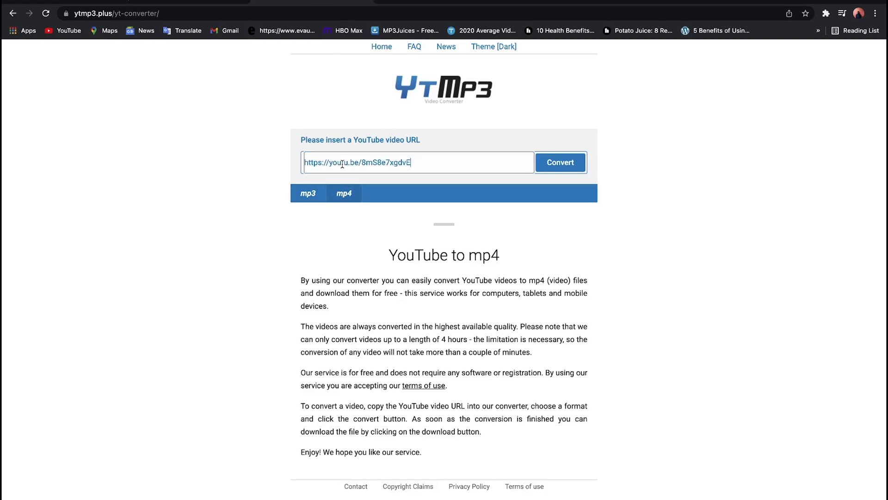
left_click(575, 159)
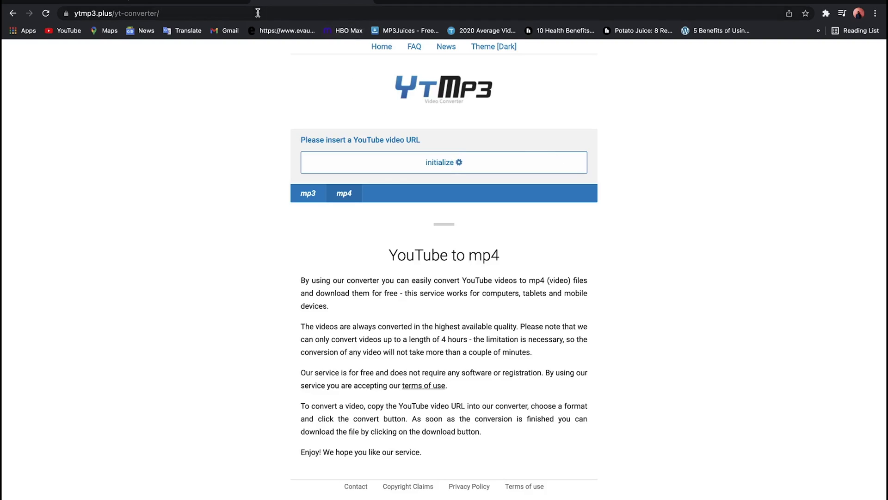
mouse_move(160, 3)
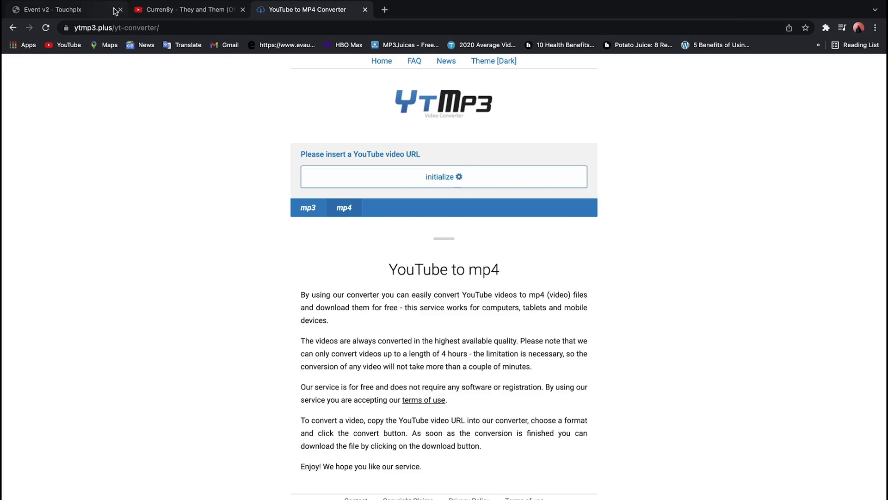
left_click(89, 15)
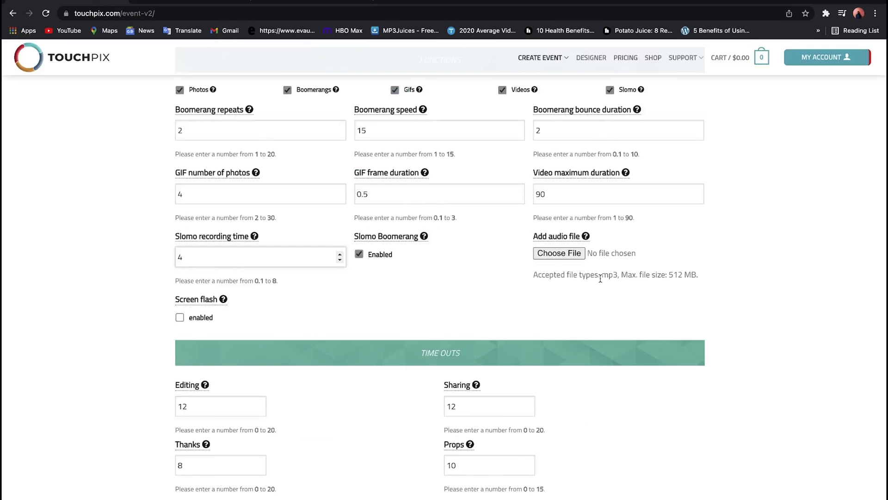
- Attach way 2_1.mp3 from the T7 drive's MUSIC folder as the event audio, after previewing it
left_click(576, 256)
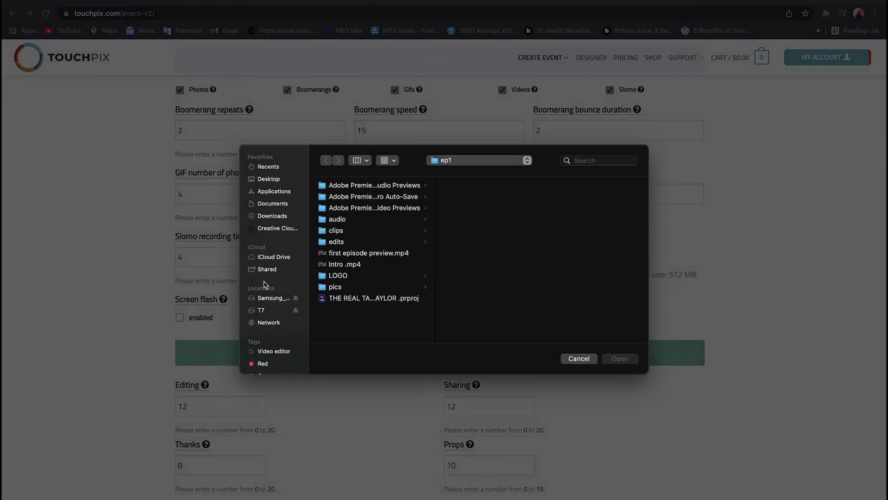
left_click(262, 310)
scroll(370, 206, "down", 10)
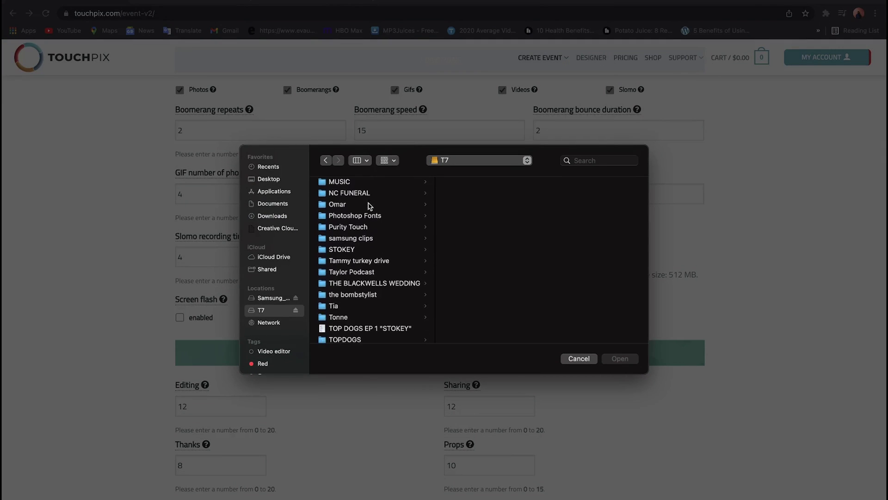
scroll(370, 206, "up", 1)
left_click(370, 195)
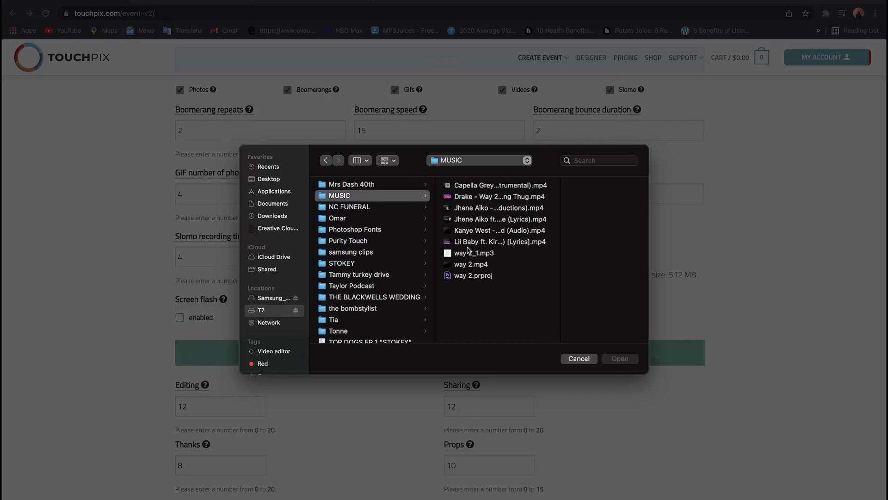
left_click(472, 253)
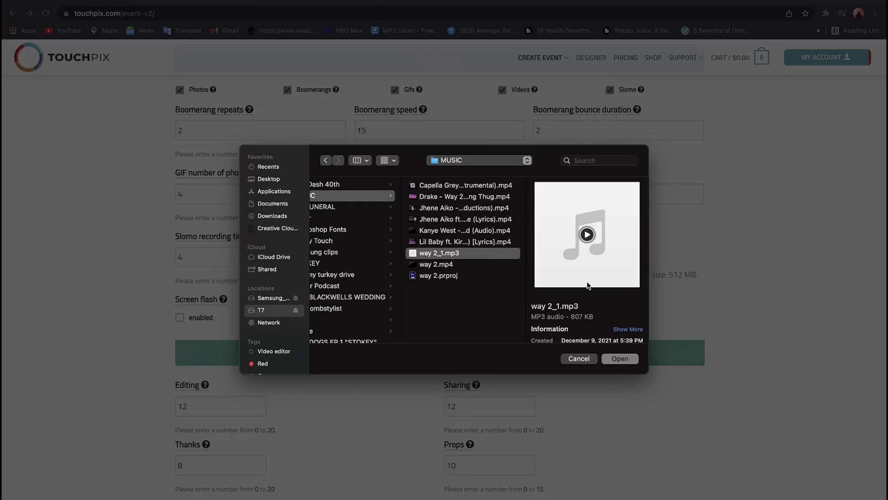
left_click(587, 235)
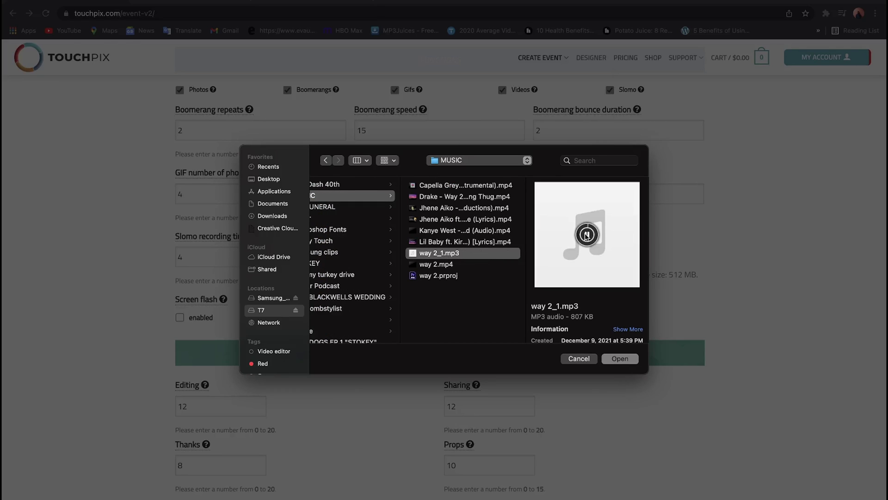
left_click(613, 359)
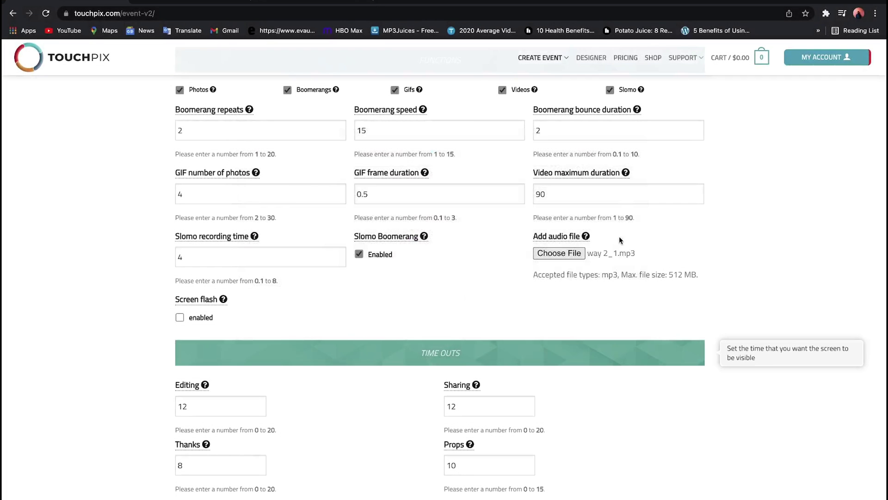
scroll(590, 225, "down", 2)
scroll(591, 224, "down", 1)
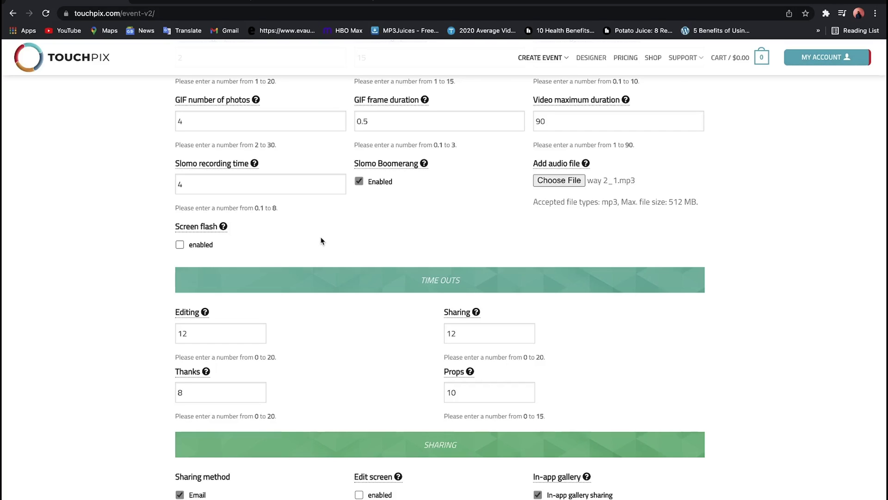
scroll(323, 241, "down", 5)
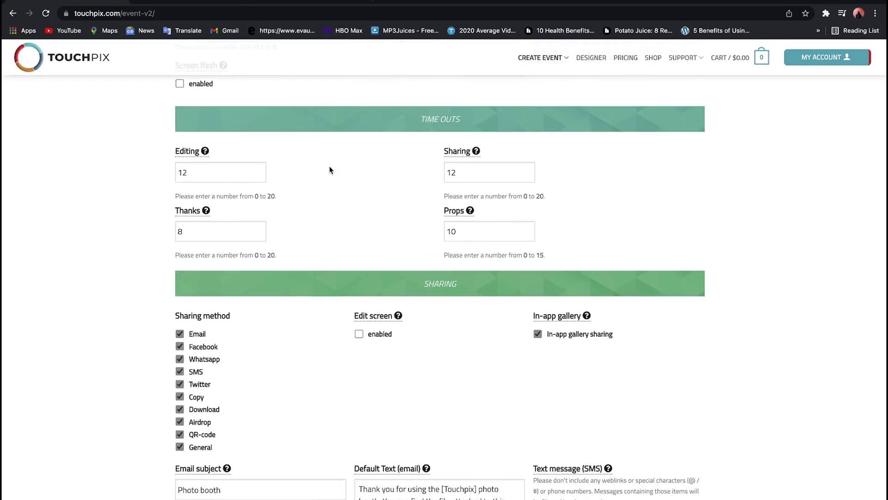
scroll(324, 250, "down", 2)
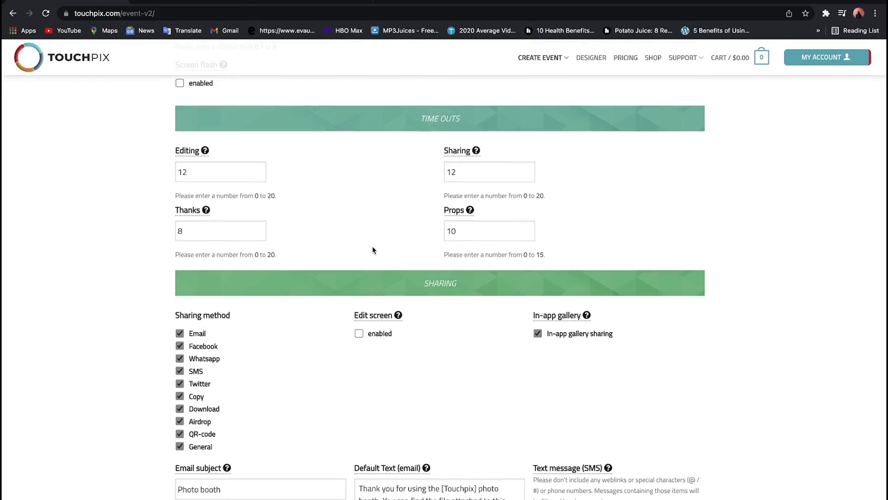
mouse_move(371, 249)
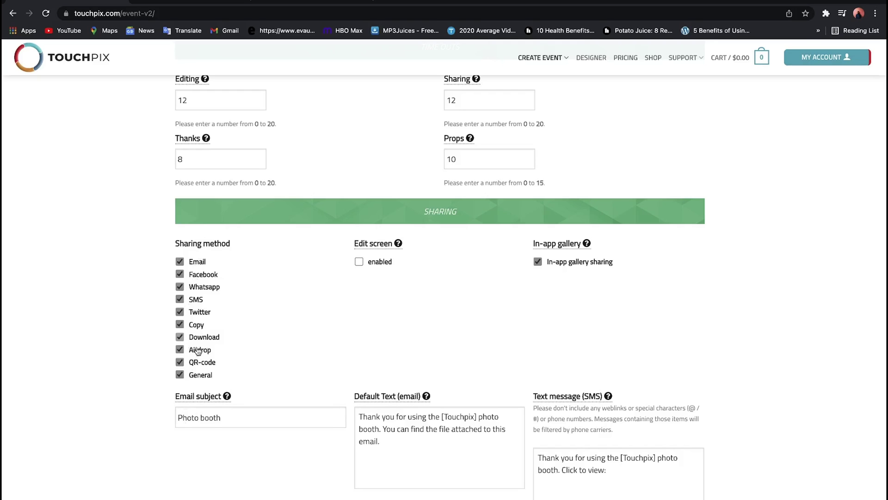
scroll(276, 313, "down", 4)
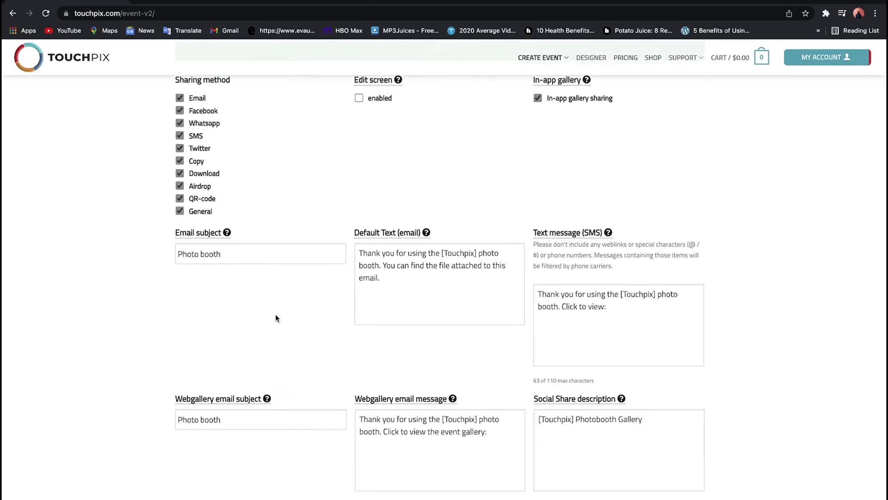
- Replace the Email subject with 'bluebox360booth'
left_click(248, 237)
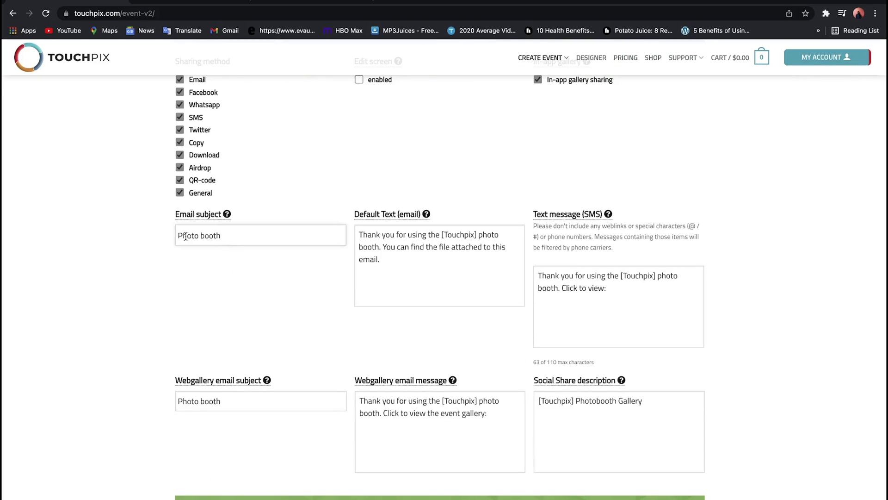
triple_click(216, 236)
left_click_drag(210, 236, 227, 239)
key("BackSpace")
key("BackSpace")
key("BackSpace")
key("BackSpace")
key("BackSpace")
key("BackSpace")
key("BackSpace")
key("BackSpace")
key("BackSpace")
type("bluebox360booth")
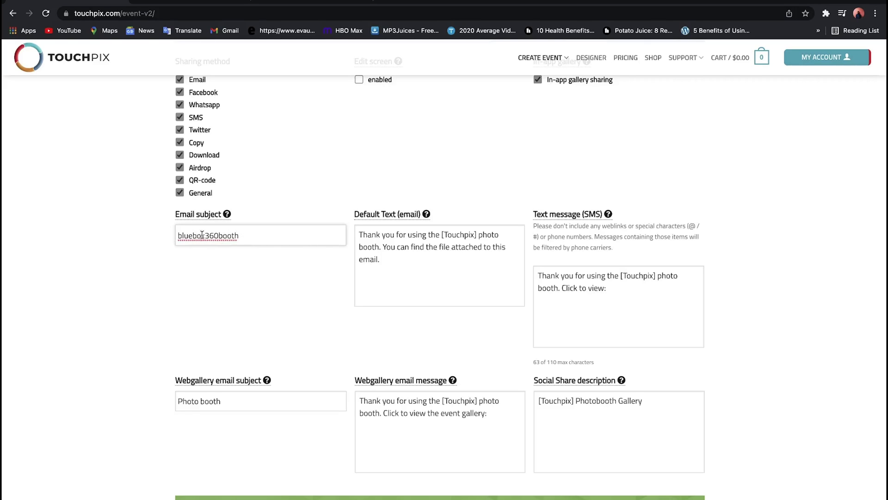
left_click_drag(239, 236, 185, 236)
key("ctrl+c")
left_click(232, 236)
- Replace Touchpix with bluebox360booth in the default email and SMS messages
left_click(476, 235)
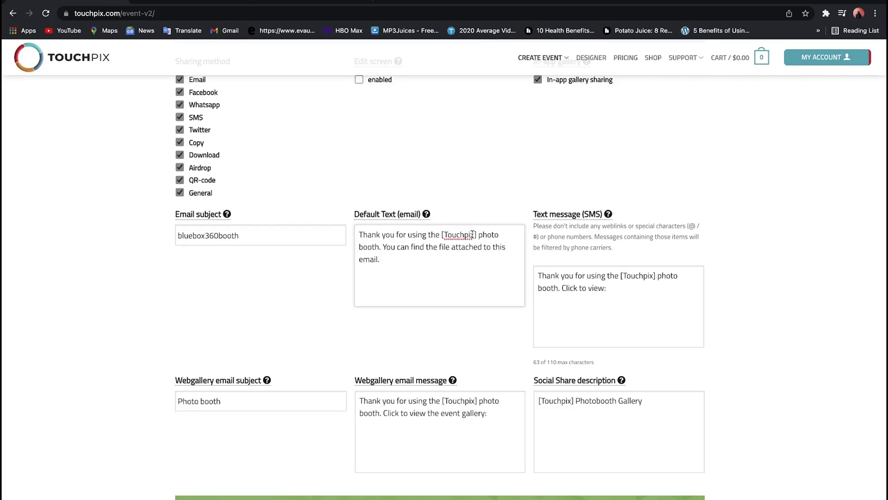
double_click(474, 234)
key("ctrl+v")
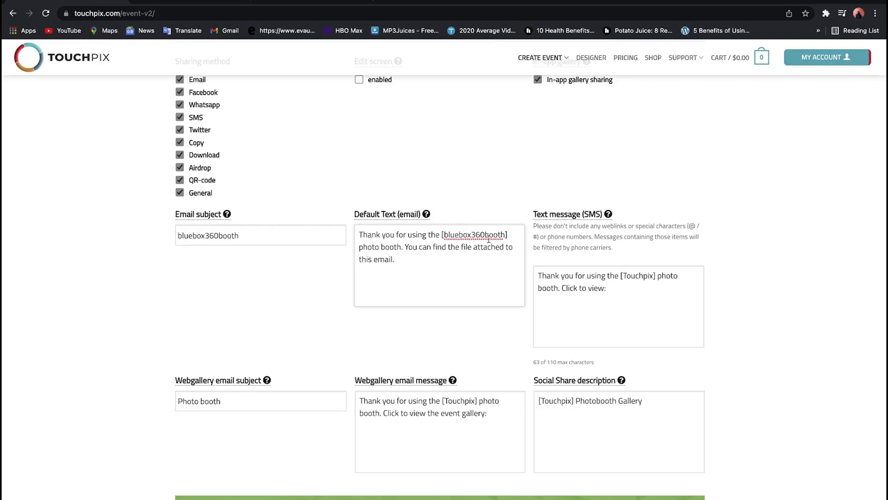
left_click(623, 281)
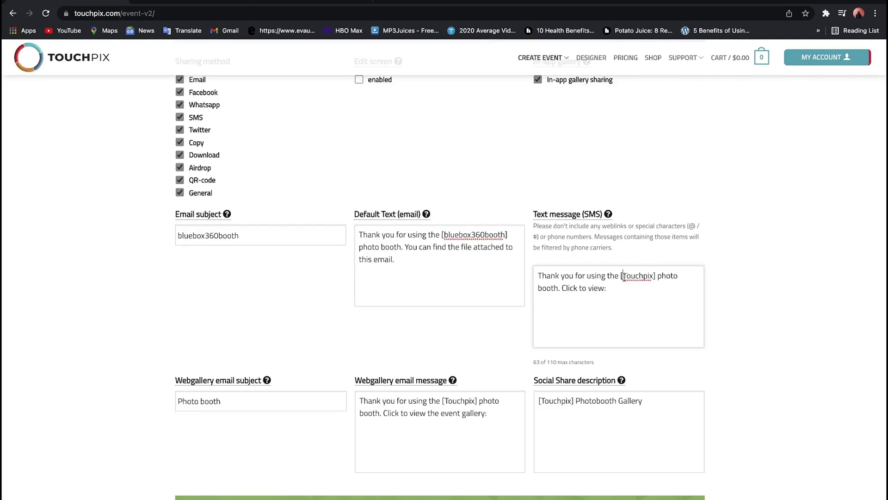
double_click(654, 277)
key("super+v")
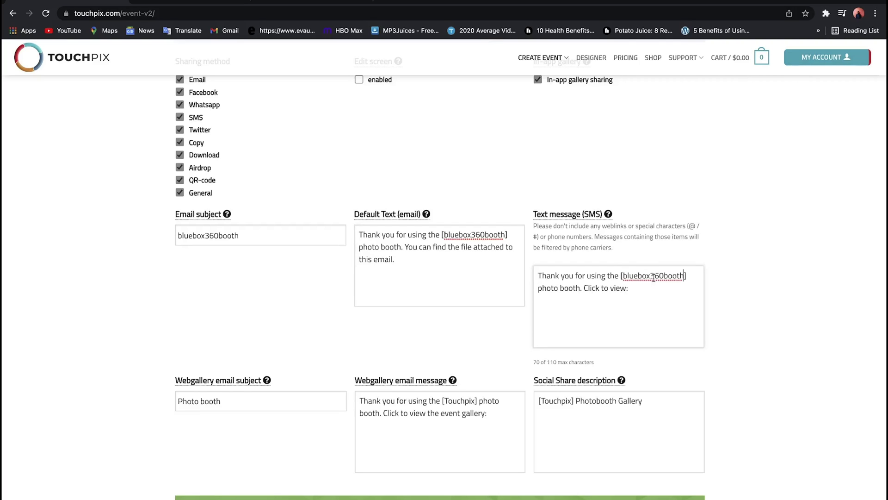
- Replace Touchpix with bluebox360booth in the Social Share description and Webgallery email message
scroll(575, 266, "down", 2)
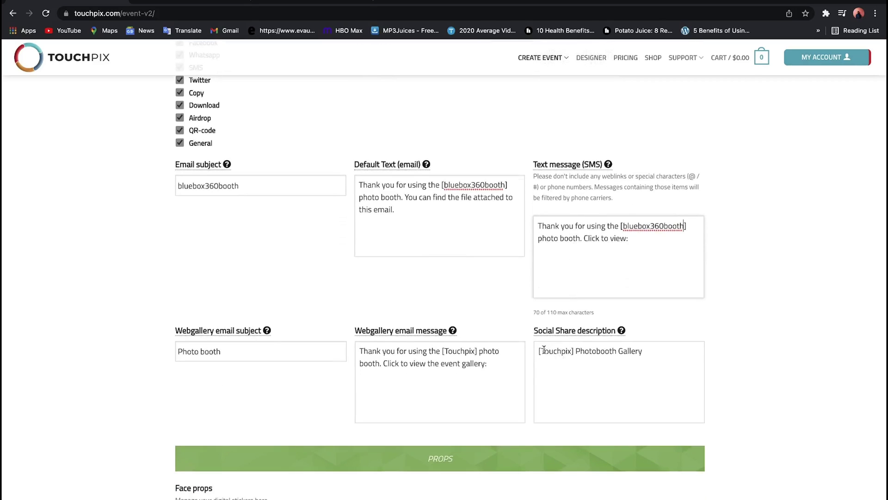
left_click(544, 350)
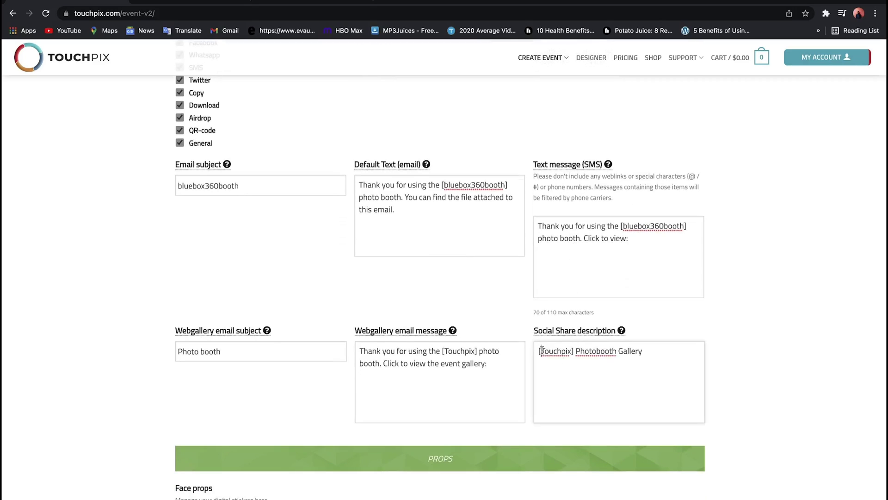
double_click(572, 350)
key("super+v")
left_click(444, 350)
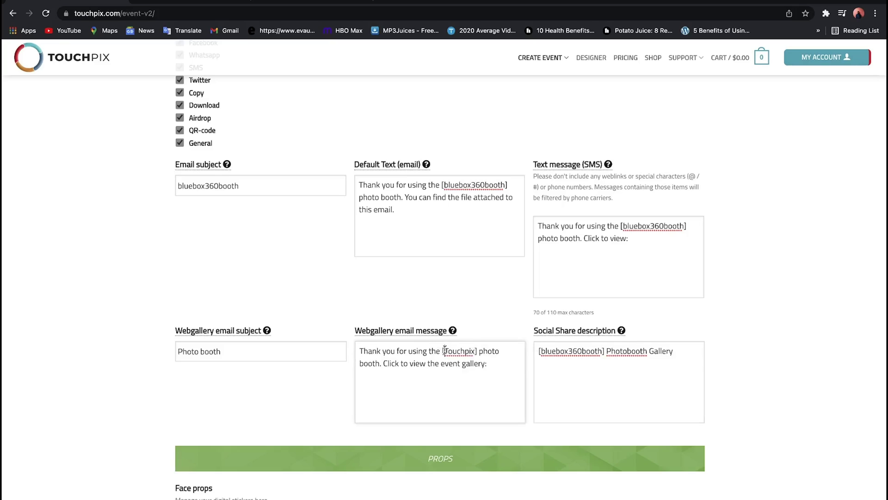
double_click(474, 350)
key("super+v")
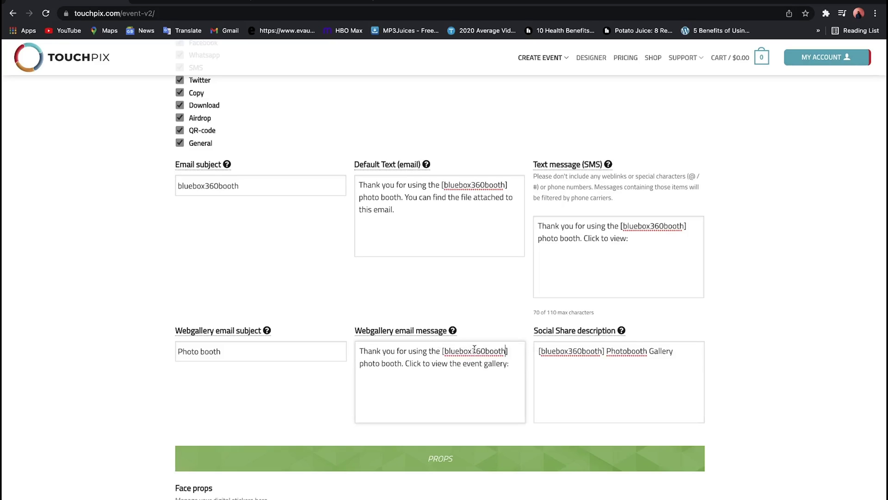
- Change the Webgallery email subject from Photo booth to 'bluebox360booth'
left_click(214, 351)
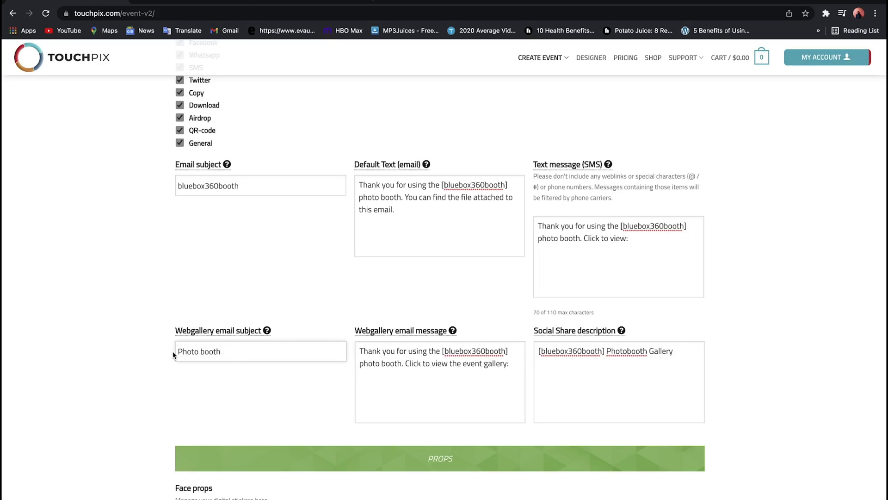
key("super+a")
key("super+v")
mouse_move(370, 328)
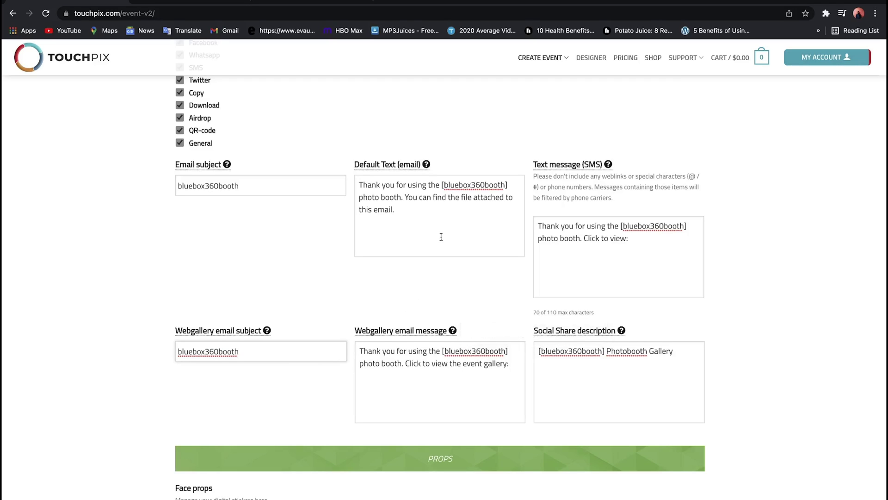
scroll(442, 237, "down", 3)
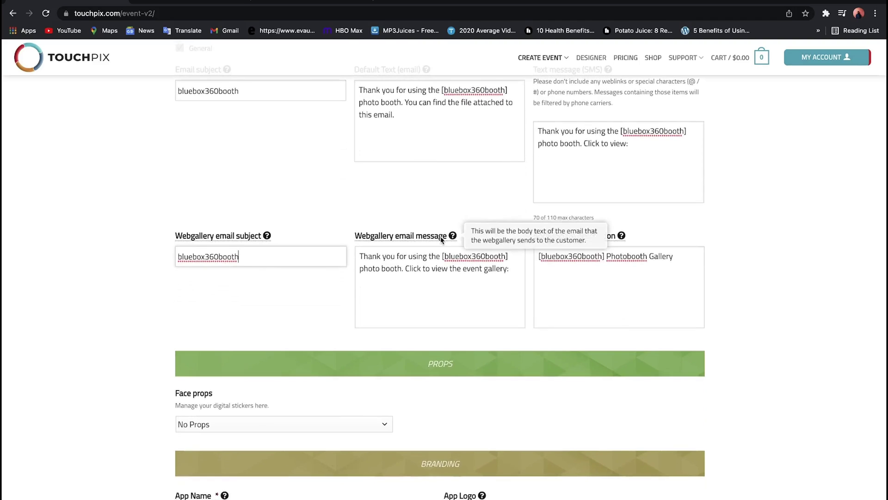
- Set the App Name to bluebox360booth
scroll(344, 370, "down", 2)
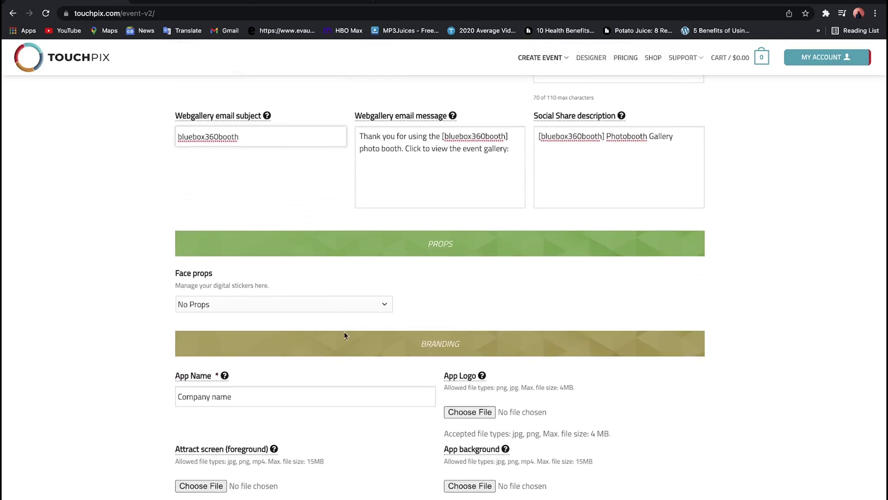
scroll(341, 320, "down", 2)
left_click(237, 278)
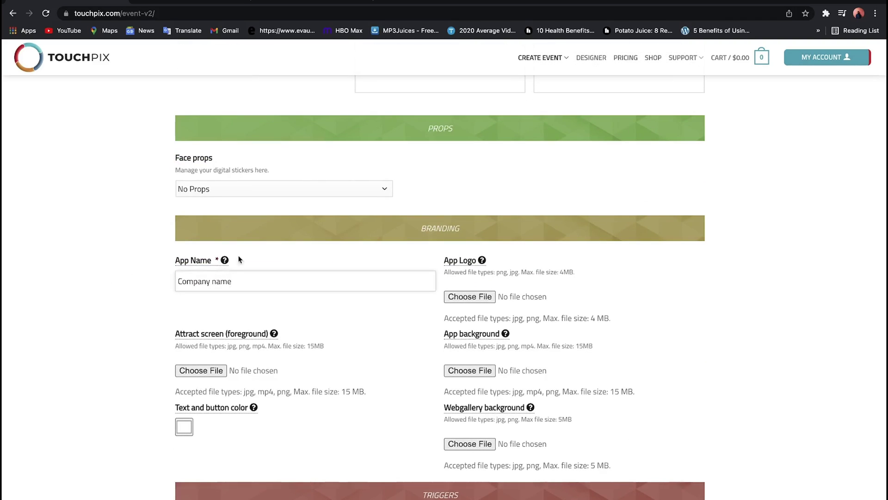
key("super+v")
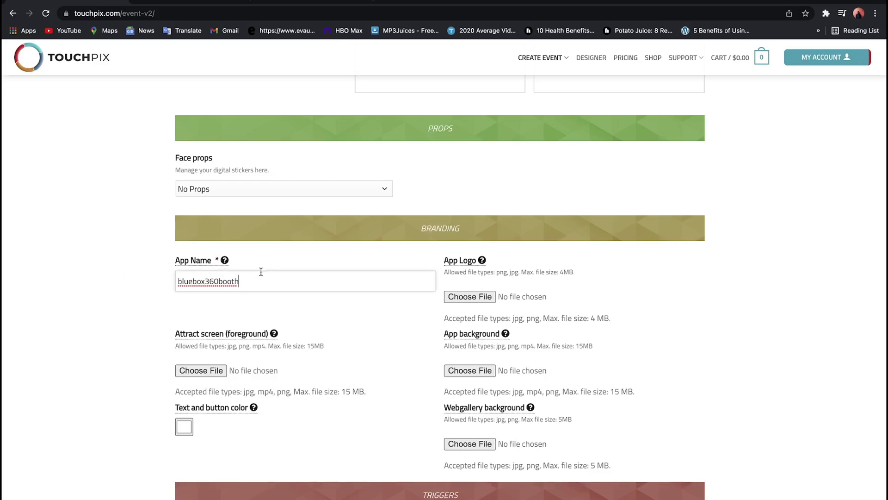
- Use logo.png from the BLUEBOXVISIONS/LOGO folder as the app logo
left_click(490, 298)
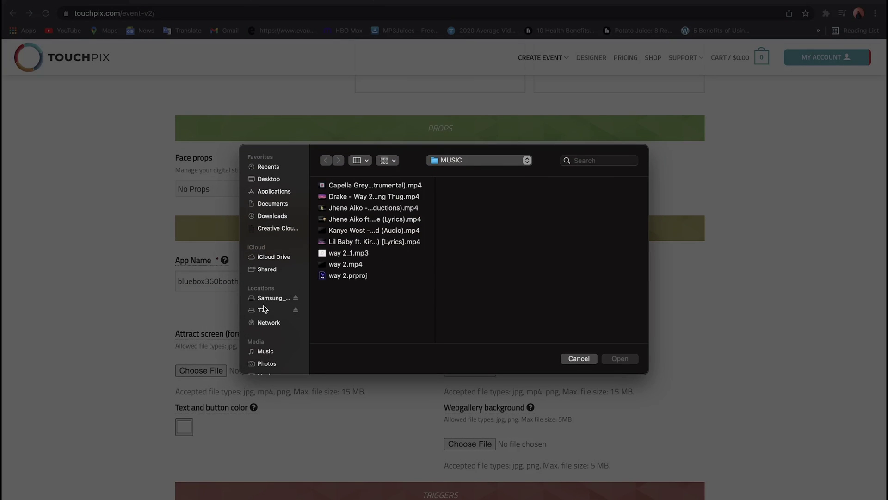
left_click(267, 300)
left_click(276, 313)
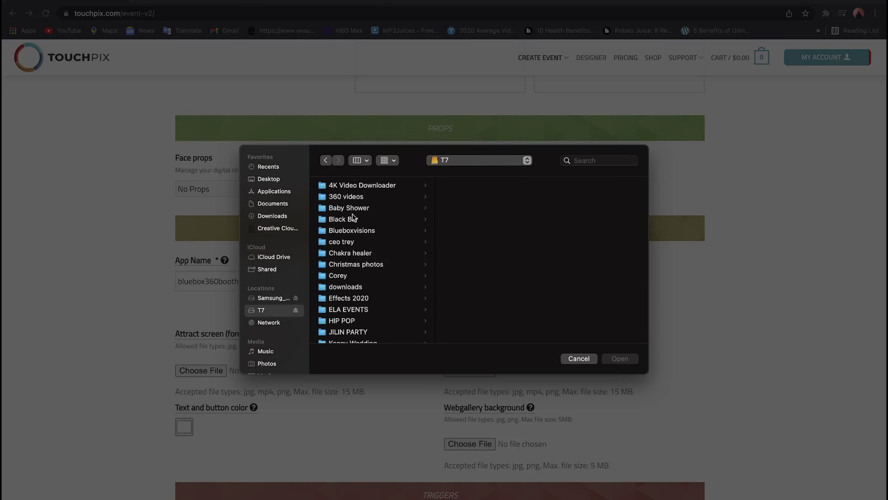
left_click(352, 230)
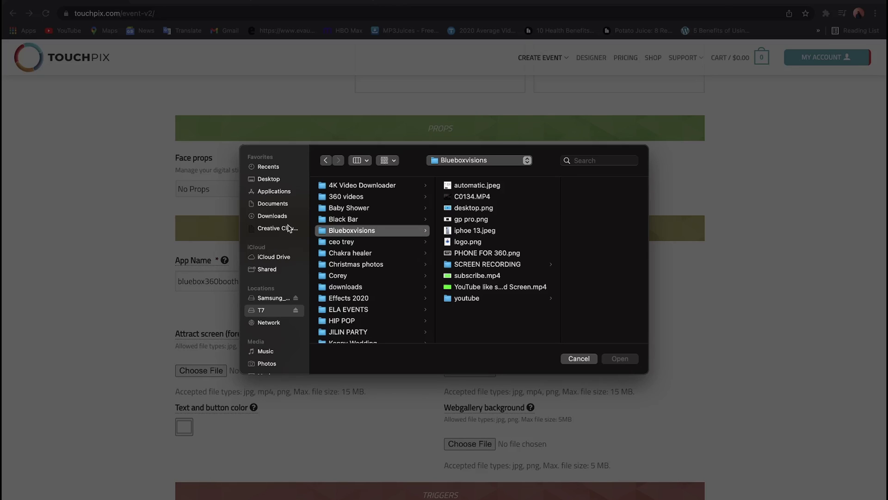
left_click(265, 299)
scroll(351, 231, "down", 3)
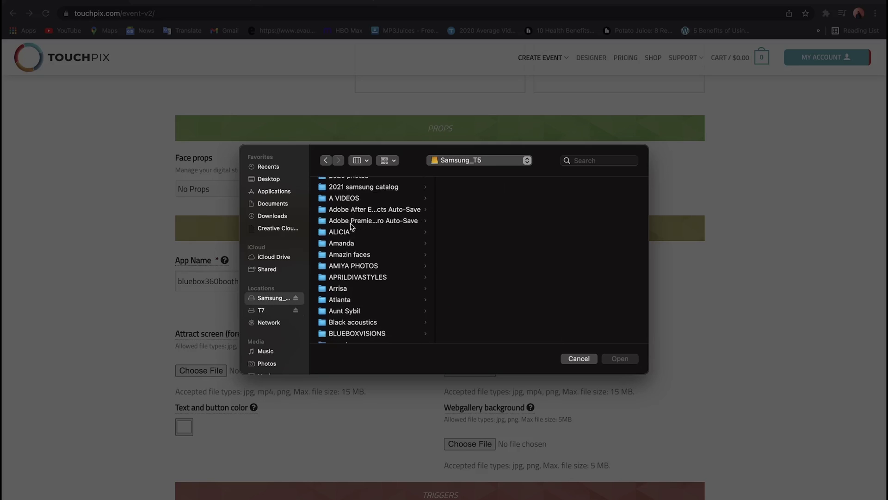
left_click(341, 292)
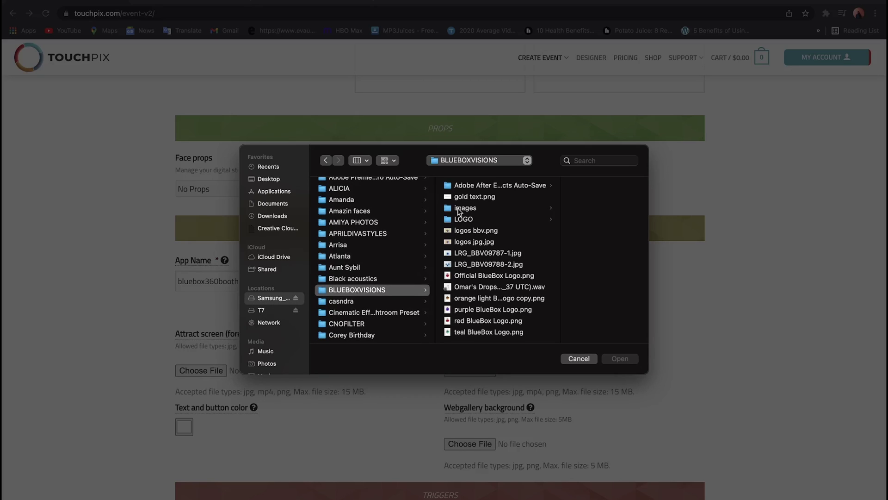
left_click(464, 220)
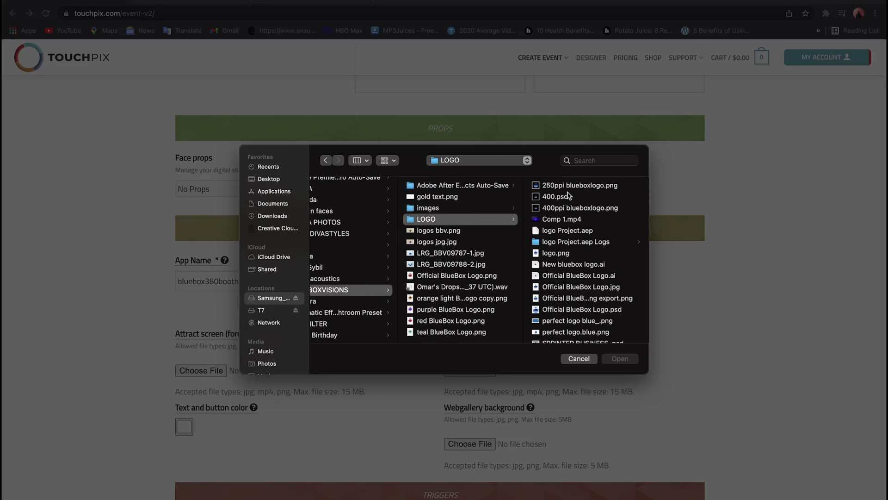
left_click(565, 255)
left_click(620, 358)
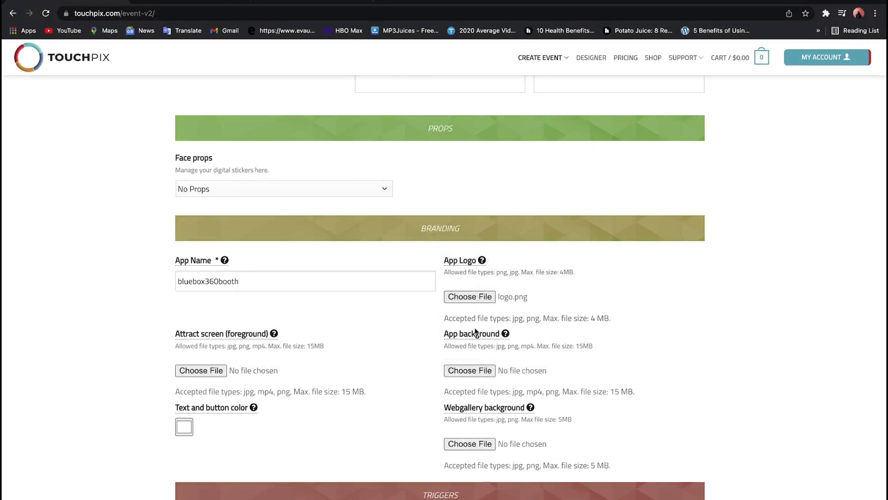
- Set logo.png as both the app background and the webgallery background
left_click(482, 371)
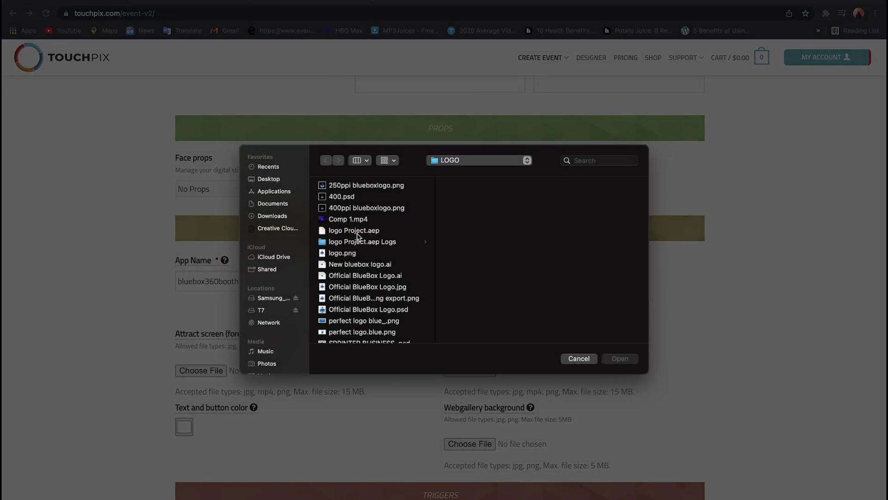
left_click(351, 253)
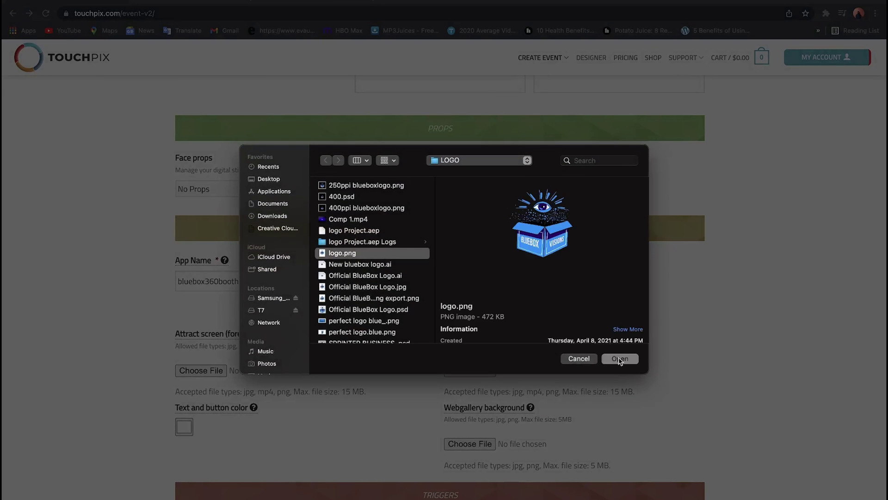
left_click(620, 359)
scroll(540, 360, "down", 2)
left_click(474, 394)
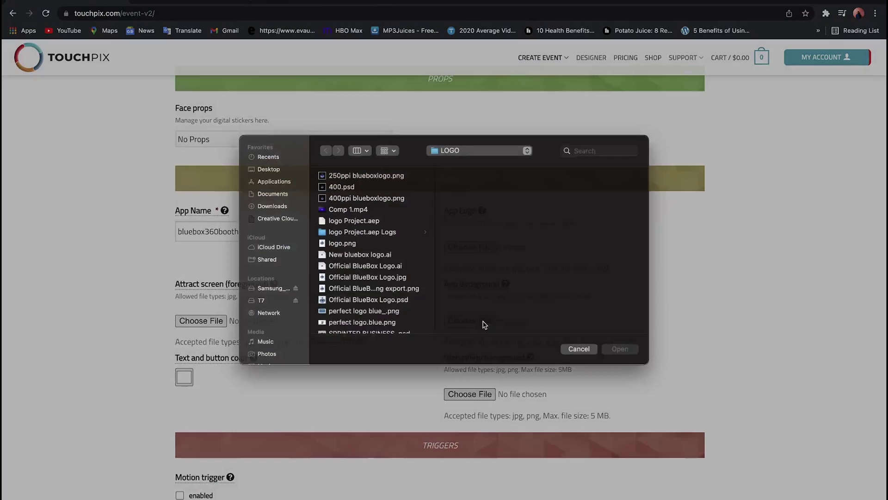
left_click(382, 254)
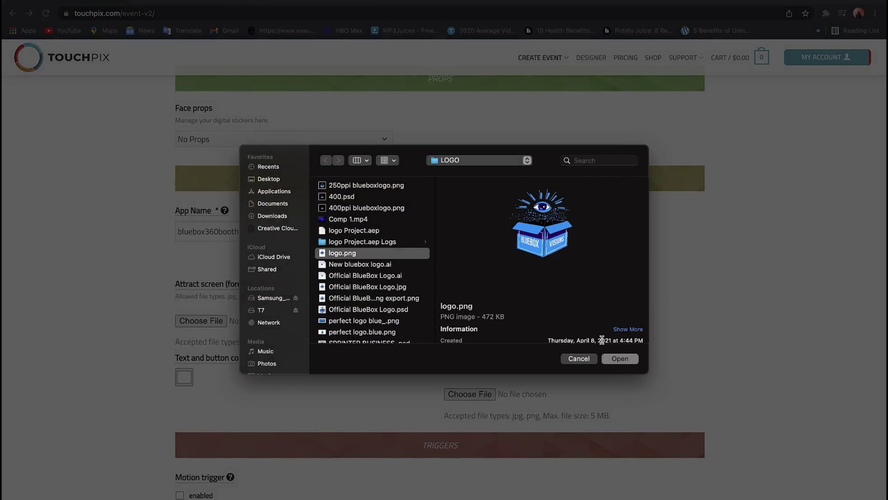
left_click(620, 359)
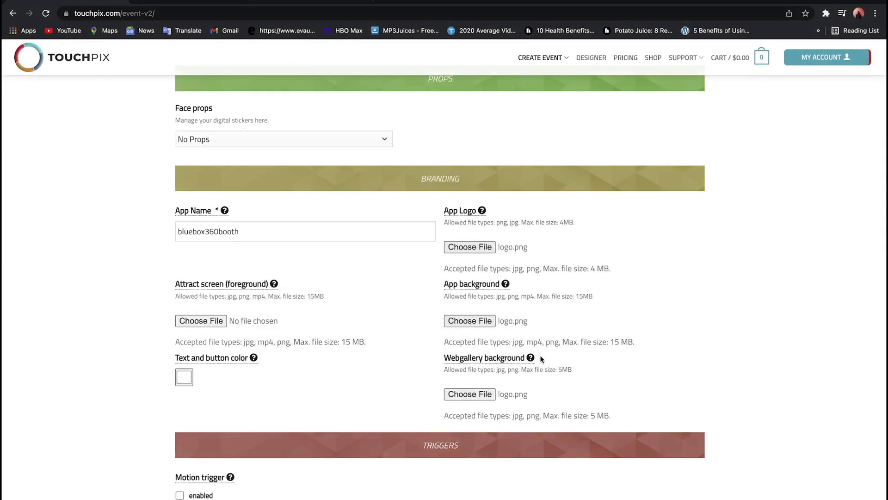
- Use logo.png as the attract screen image
left_click(207, 322)
left_click(386, 254)
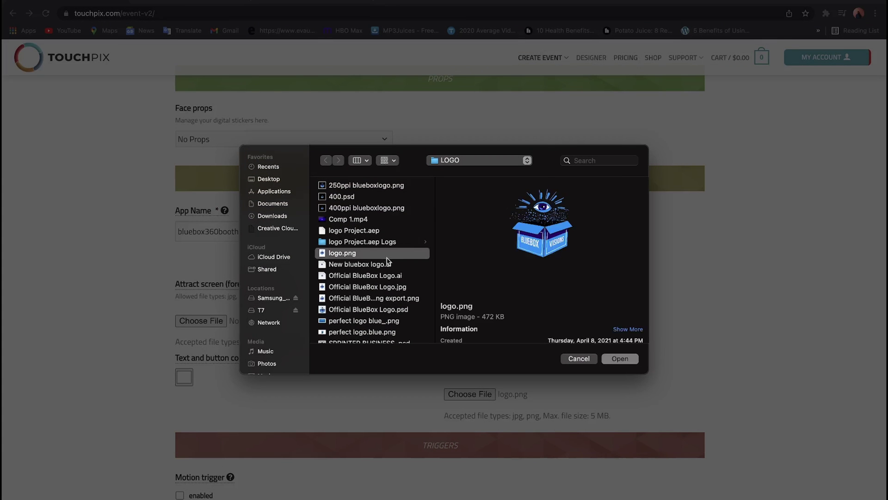
left_click(620, 359)
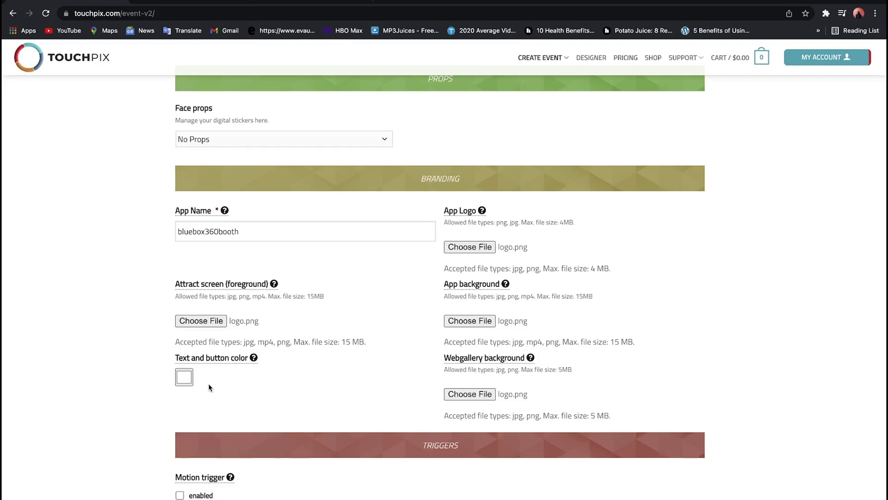
- Change the text and button colour from white to cyan, RGB 0/225/255
left_click(186, 379)
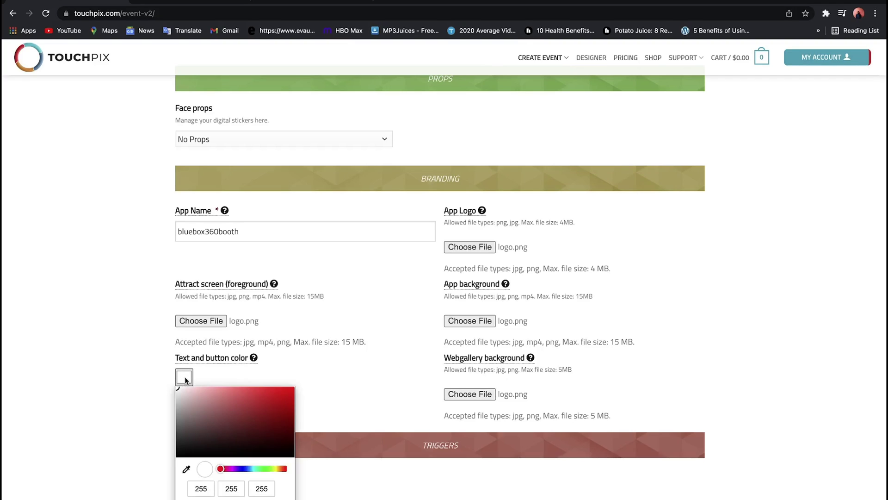
left_click(253, 469)
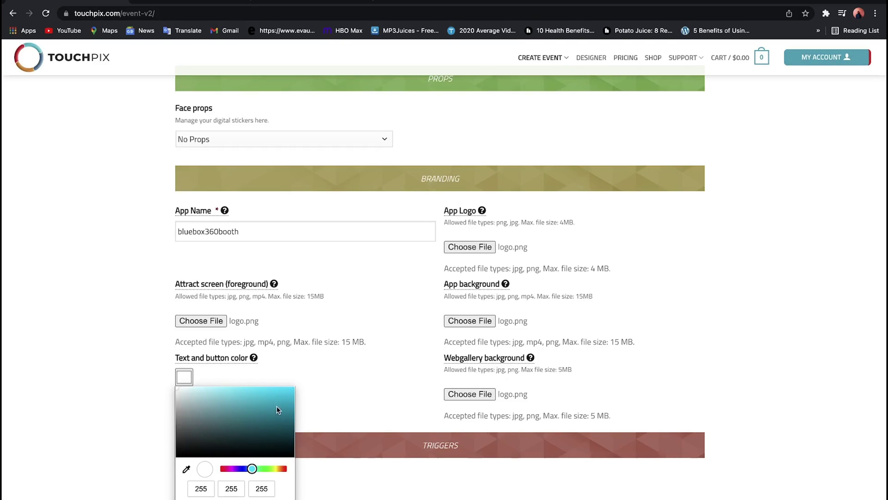
left_click_drag(278, 408, 363, 339)
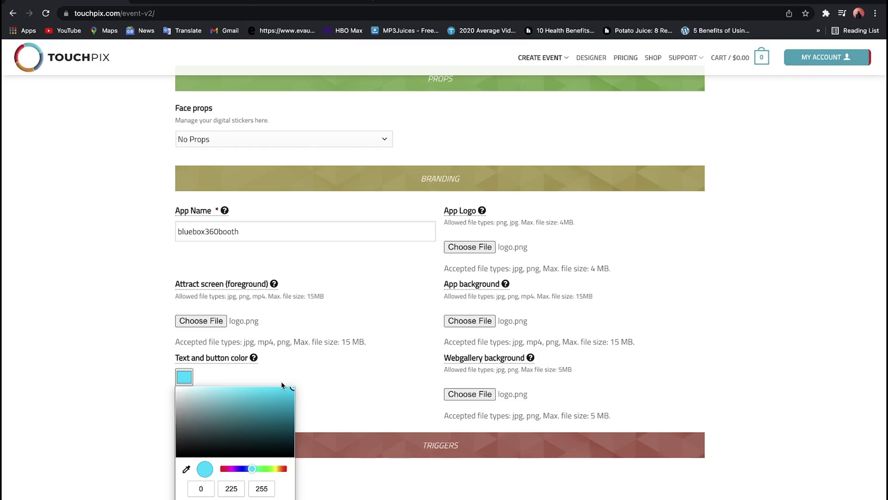
left_click_drag(242, 433, 376, 291)
left_click(340, 391)
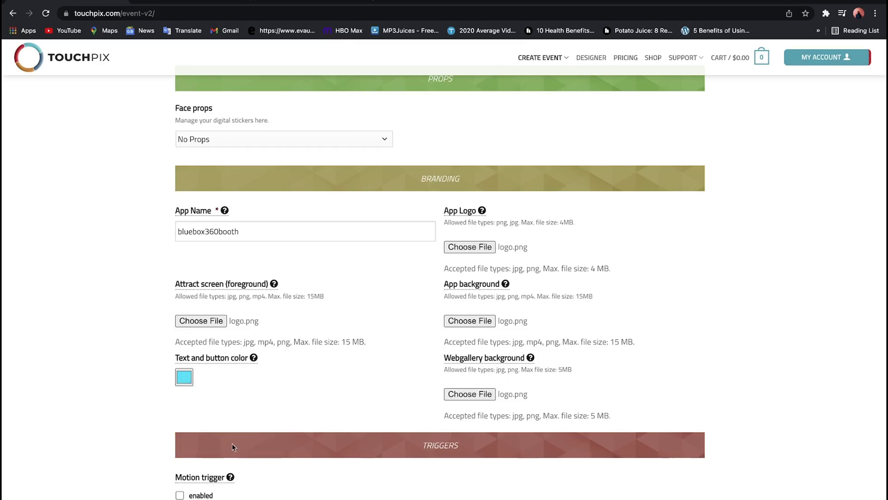
- Submit the event form and open the template designer for the 'test' event
scroll(262, 389, "down", 4)
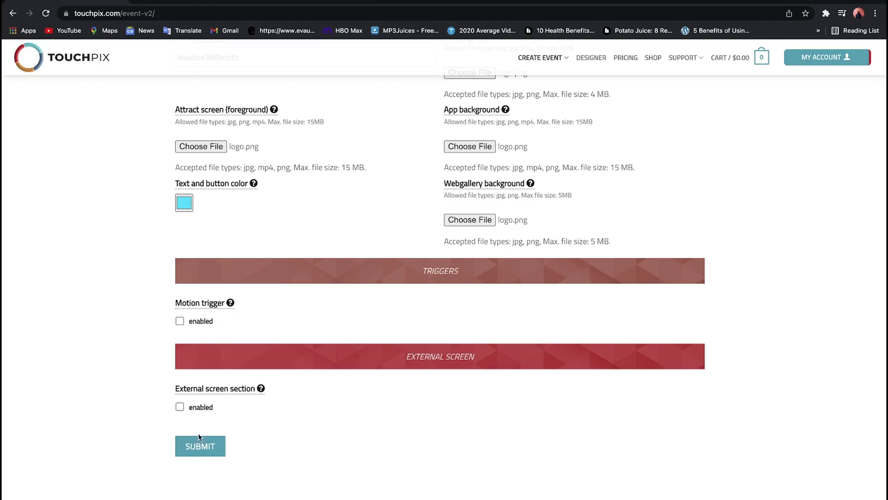
left_click(193, 447)
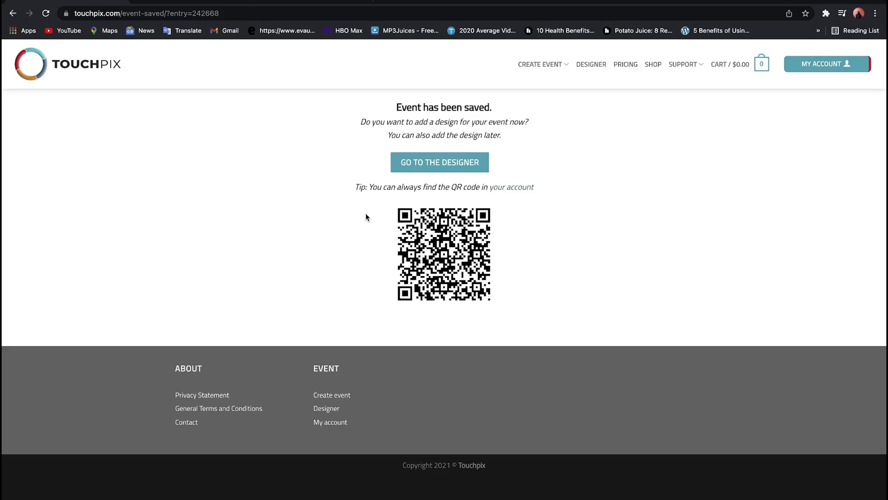
left_click(414, 169)
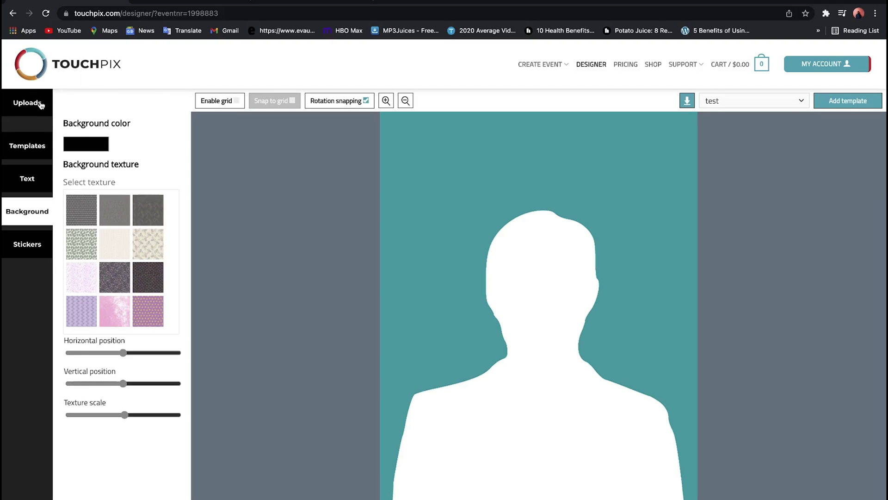
- Apply the Slomo overlay 2 template from the Slomo overlays category to the canvas
left_click(27, 146)
left_click(127, 121)
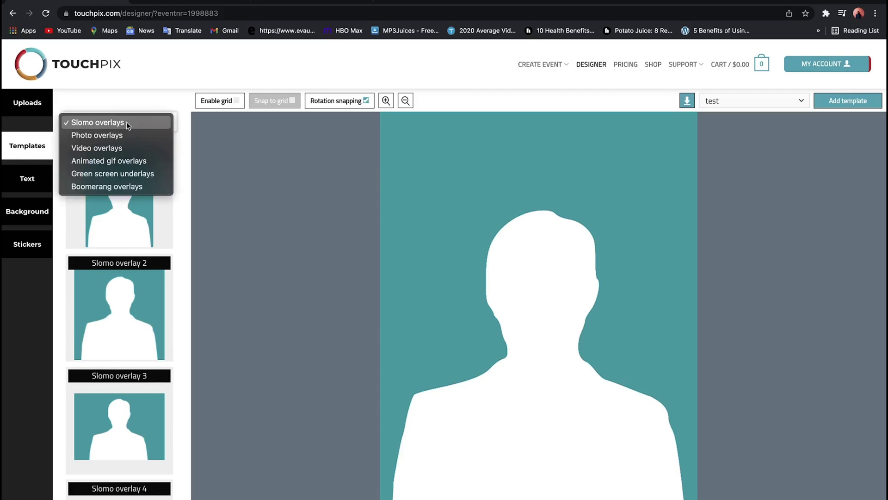
left_click(127, 122)
scroll(121, 166, "down", 1)
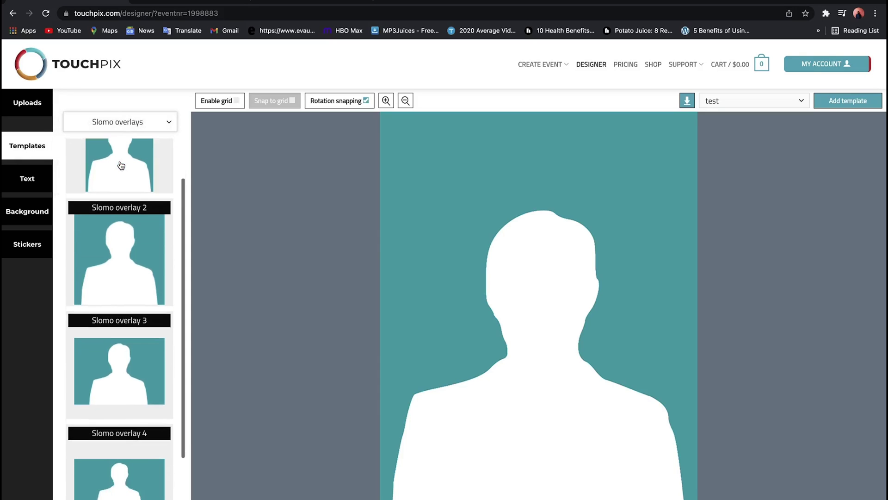
left_click(119, 237)
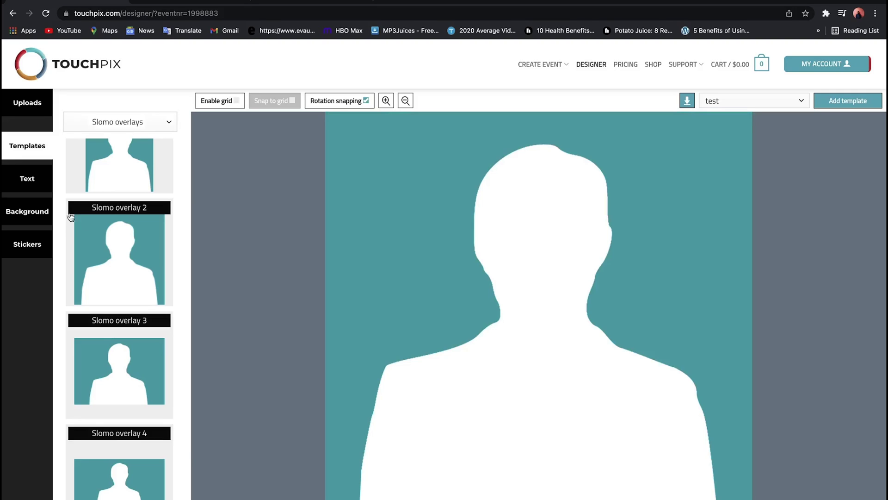
- Upload logo.png as a custom sticker
left_click(24, 104)
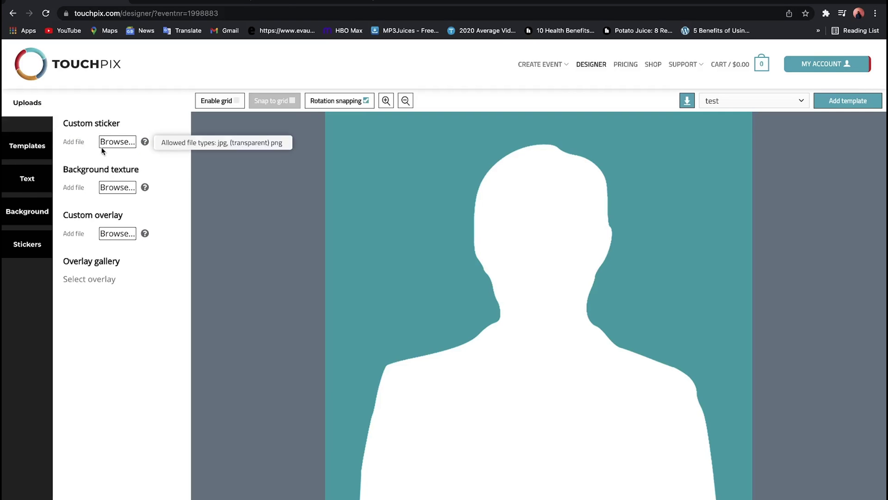
left_click(117, 143)
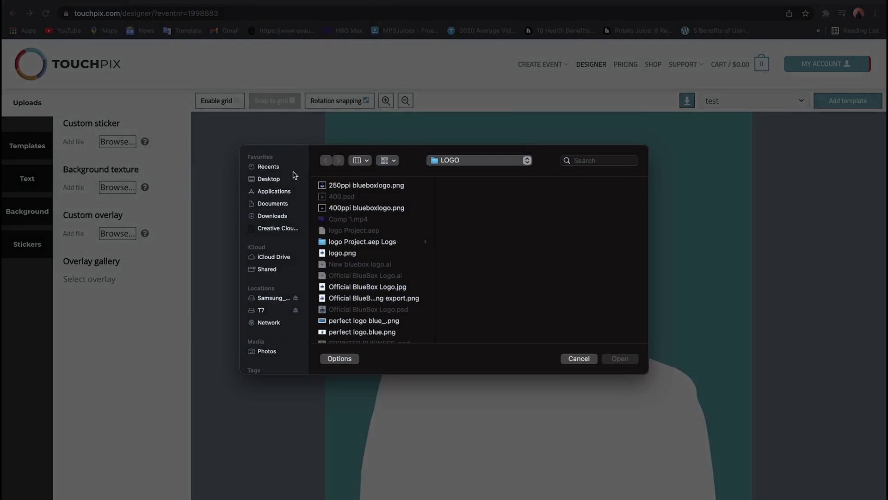
left_click(355, 255)
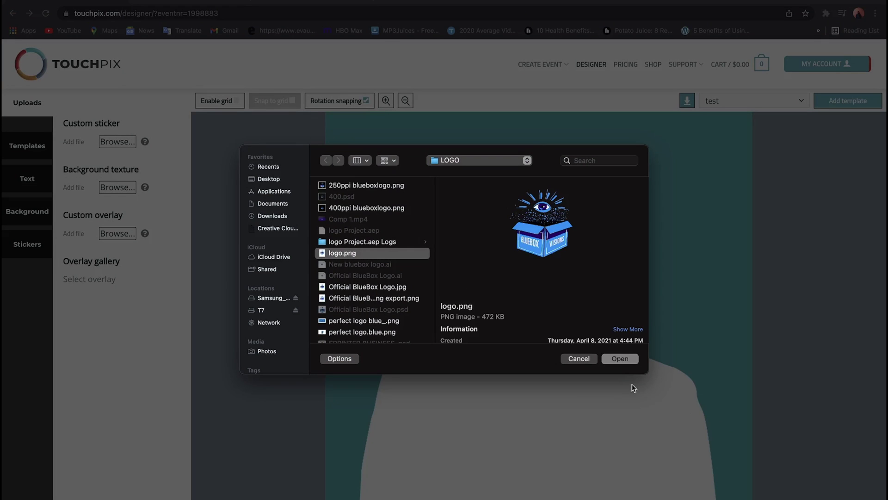
left_click(623, 359)
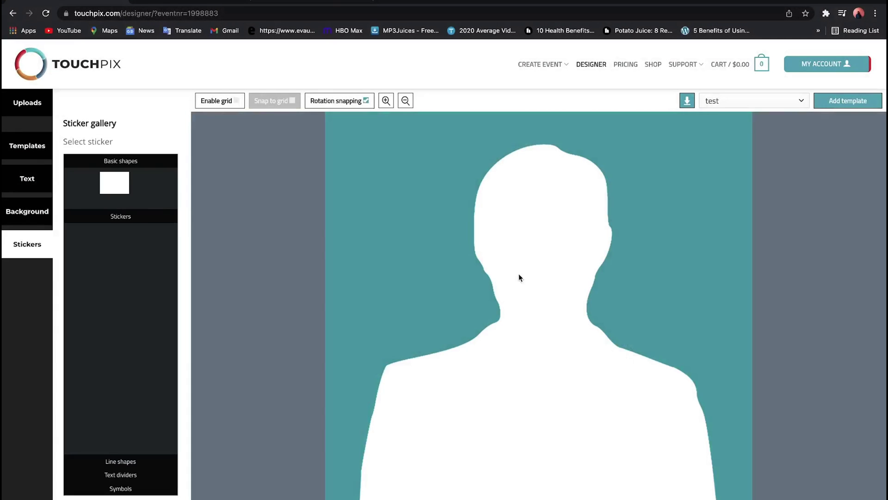
- Upload baby shower.png2.png from T7 > Baby Shower as a custom overlay
left_click(28, 105)
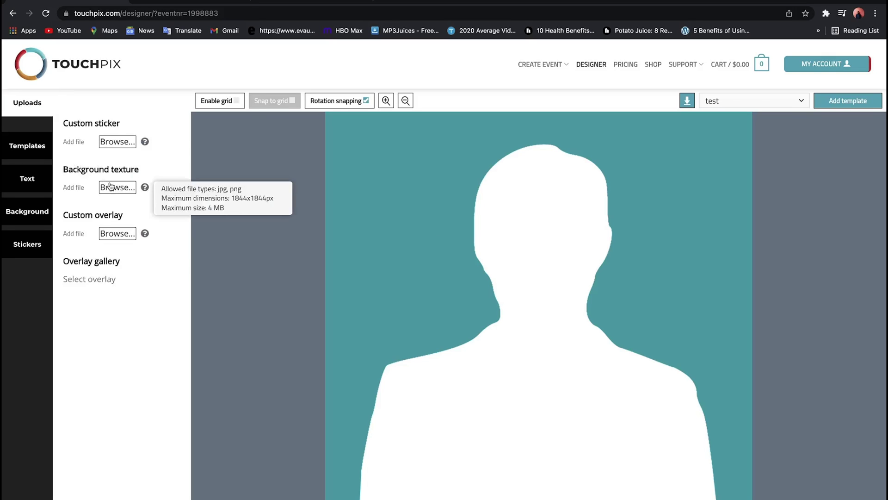
mouse_move(105, 238)
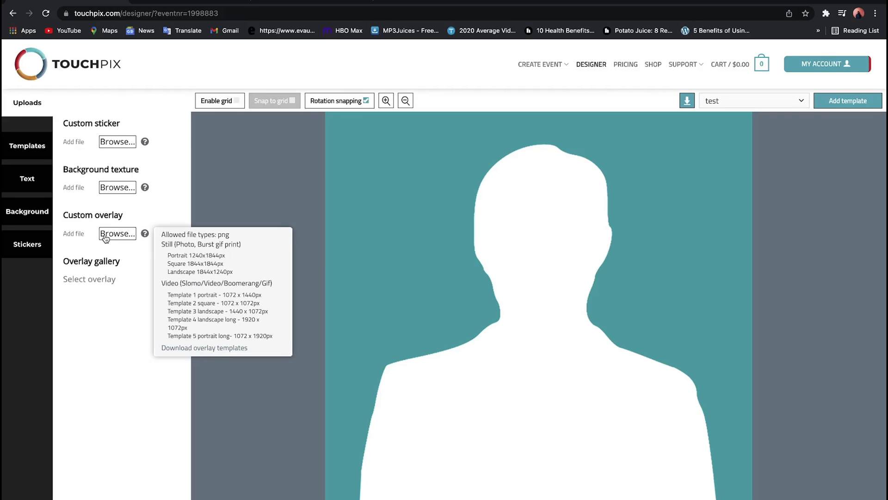
left_click(105, 237)
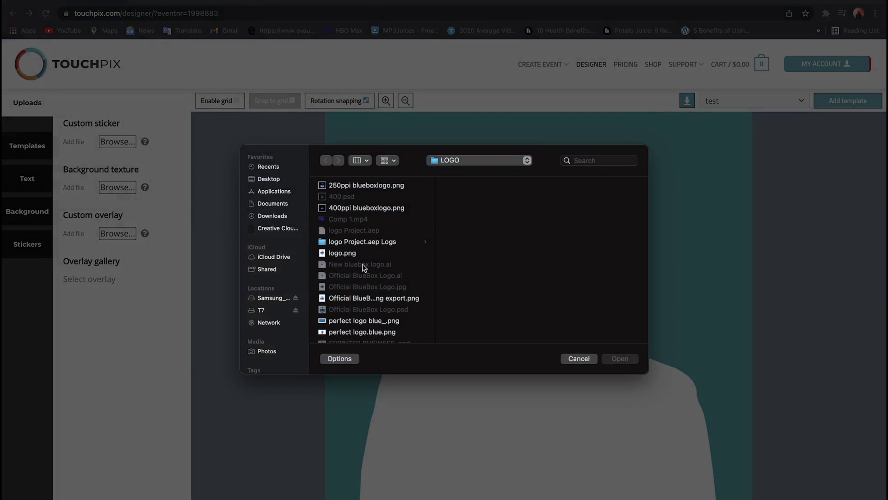
left_click(260, 298)
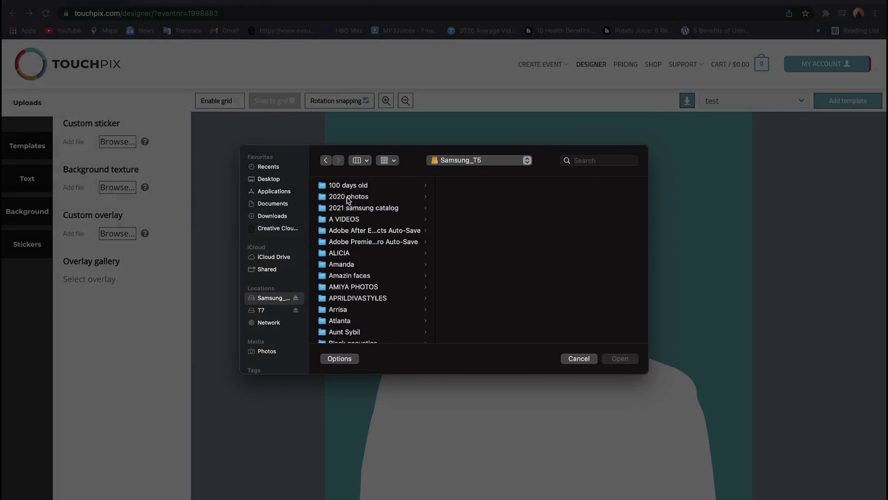
scroll(347, 330, "down", 6)
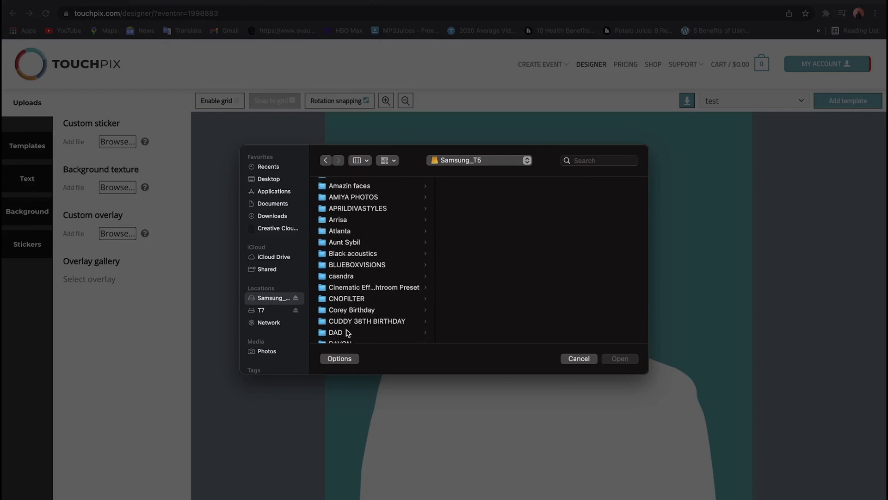
scroll(362, 234, "up", 1)
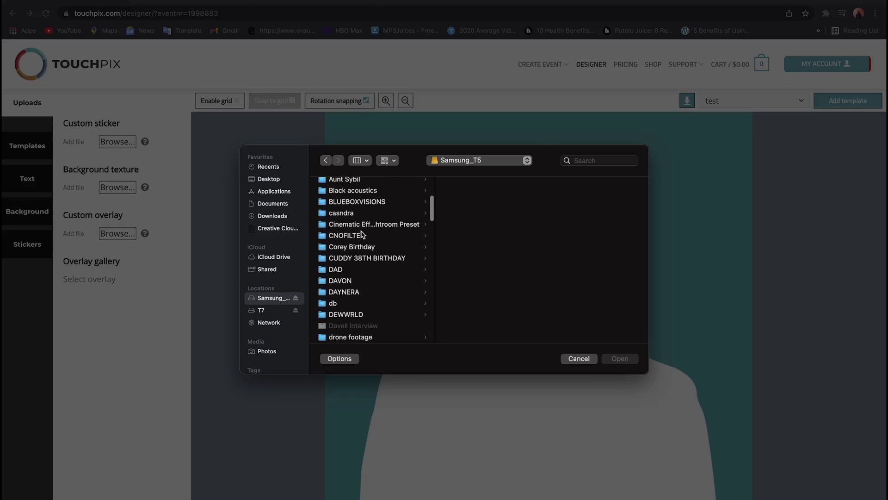
left_click(262, 311)
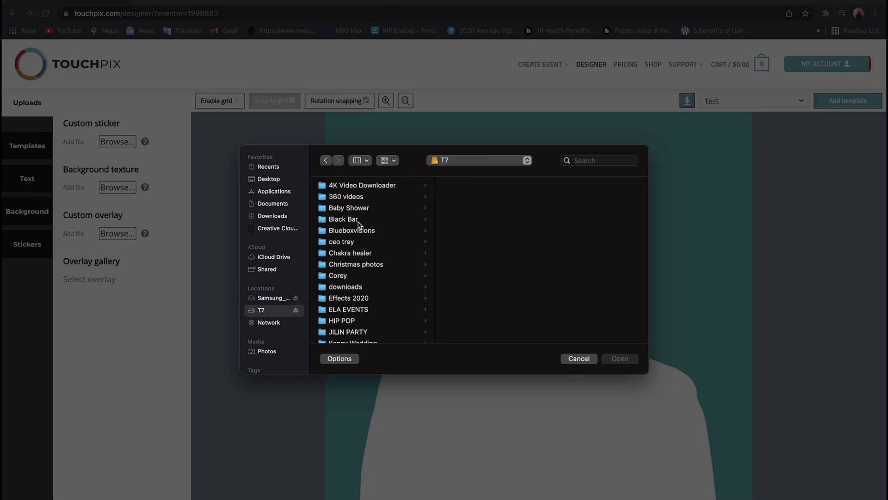
left_click(366, 208)
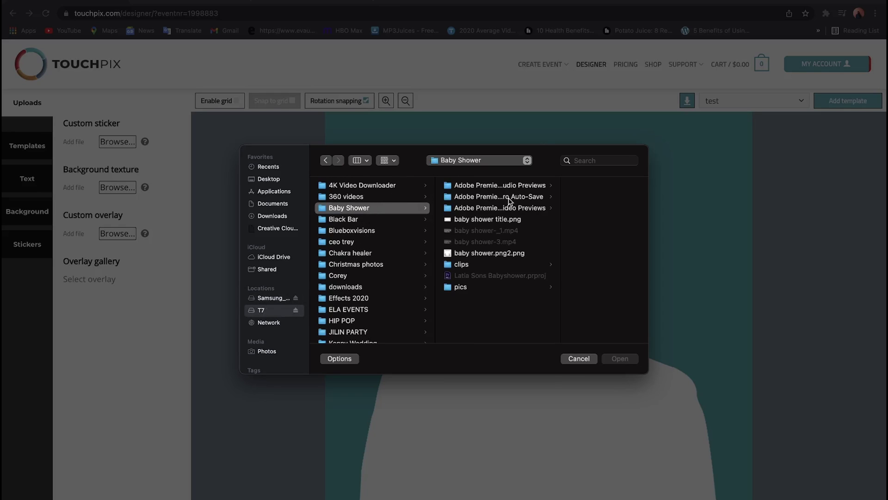
left_click(507, 253)
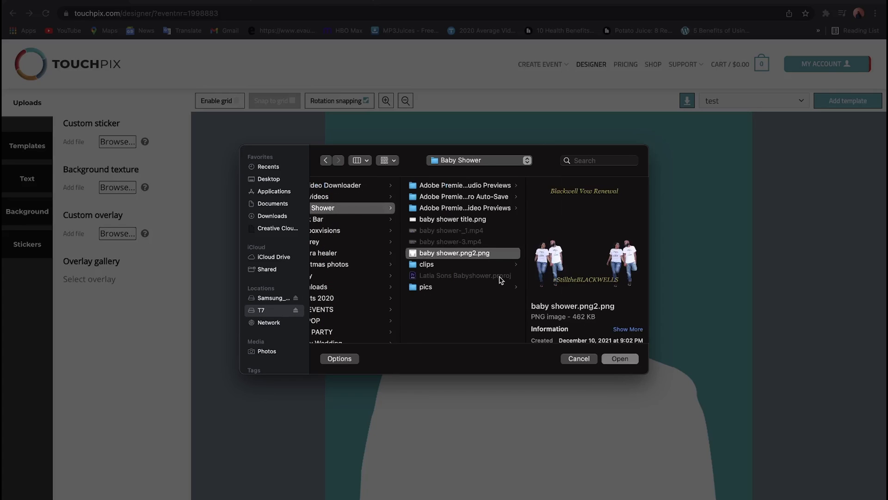
left_click(620, 359)
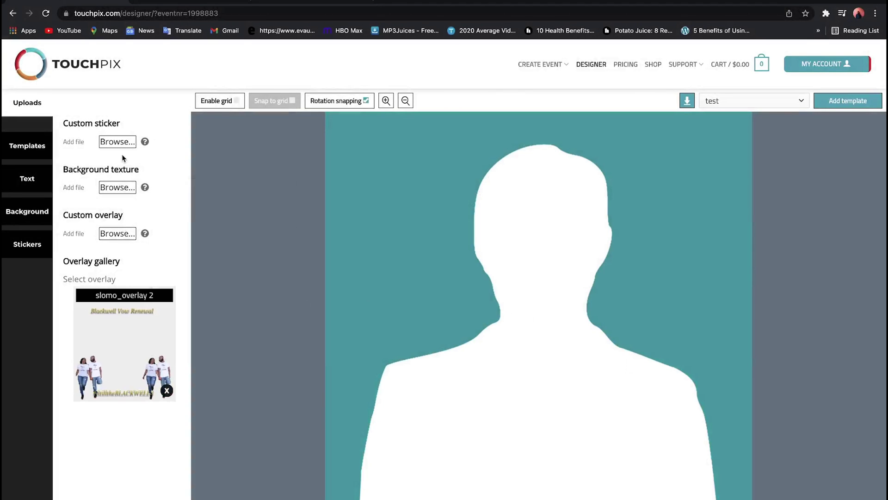
- Place the blue box logo sticker in the canvas's top-right corner and apply slomo_overlay 2
left_click(30, 242)
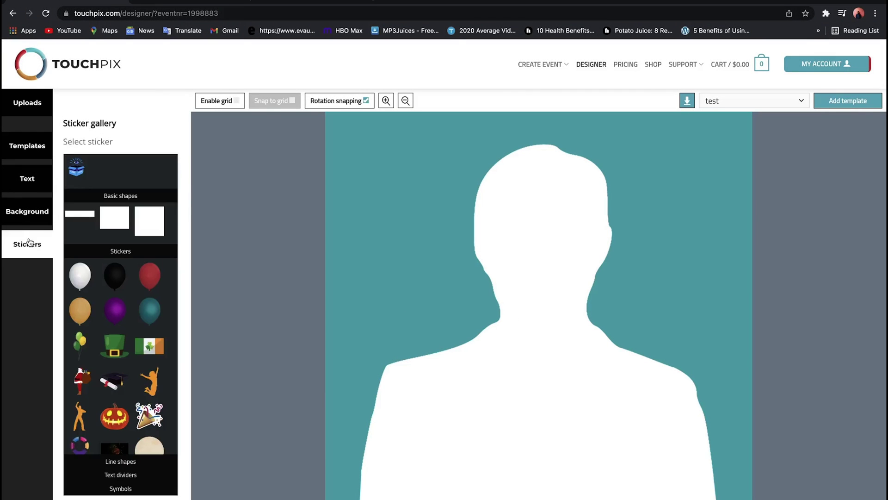
left_click(76, 167)
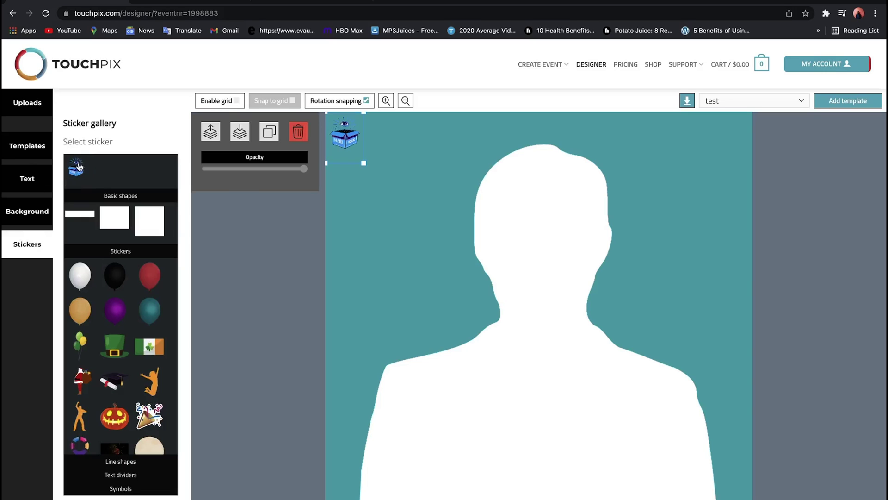
left_click_drag(344, 147, 731, 147)
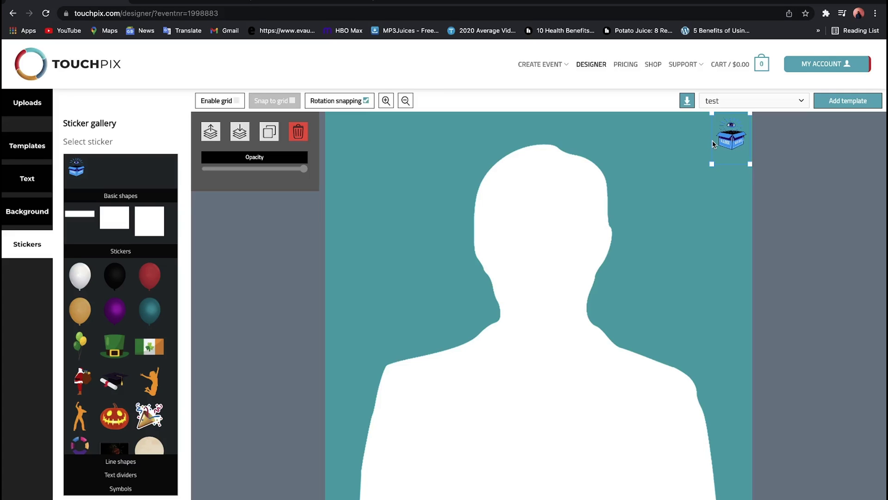
scroll(713, 144, "up", 5)
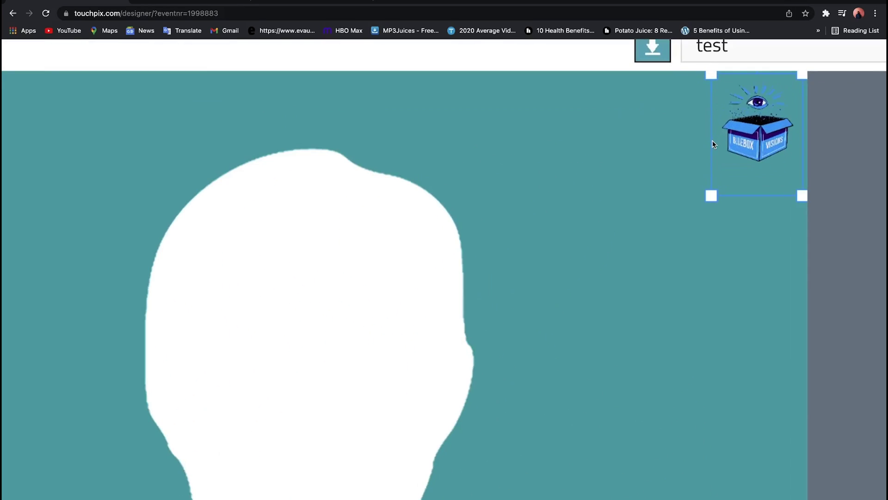
scroll(713, 144, "down", 5)
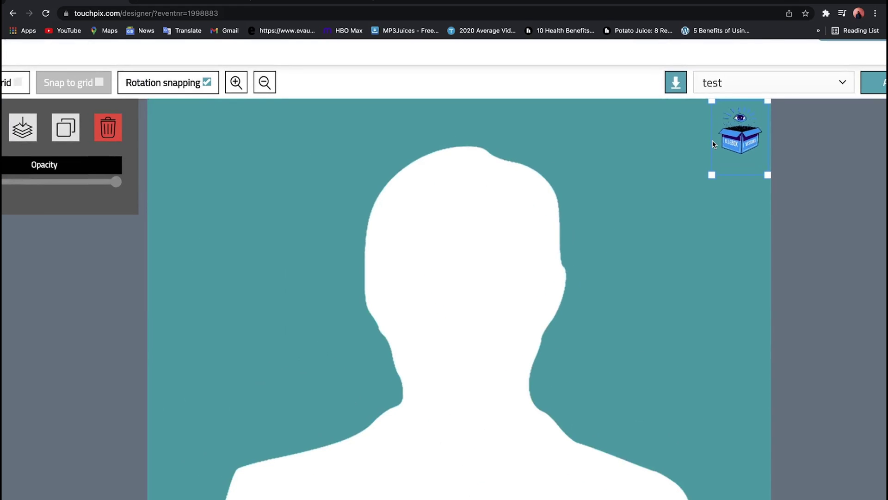
scroll(712, 144, "down", 1)
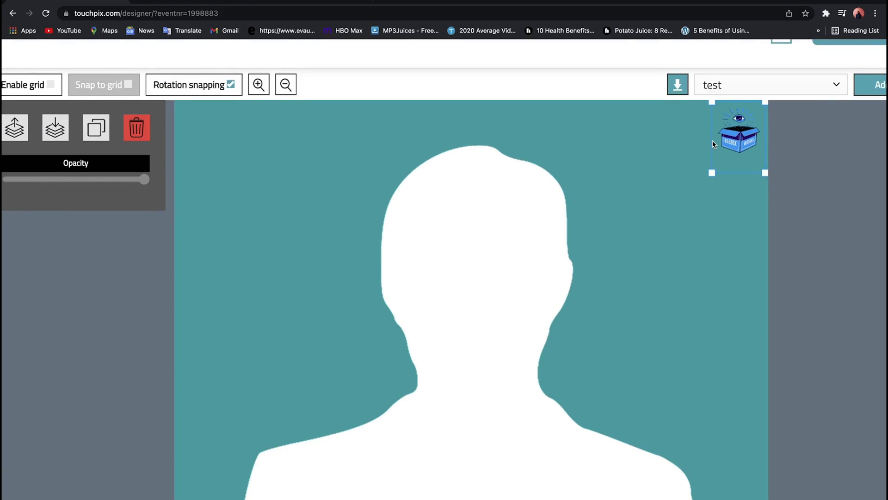
scroll(713, 144, "down", 3)
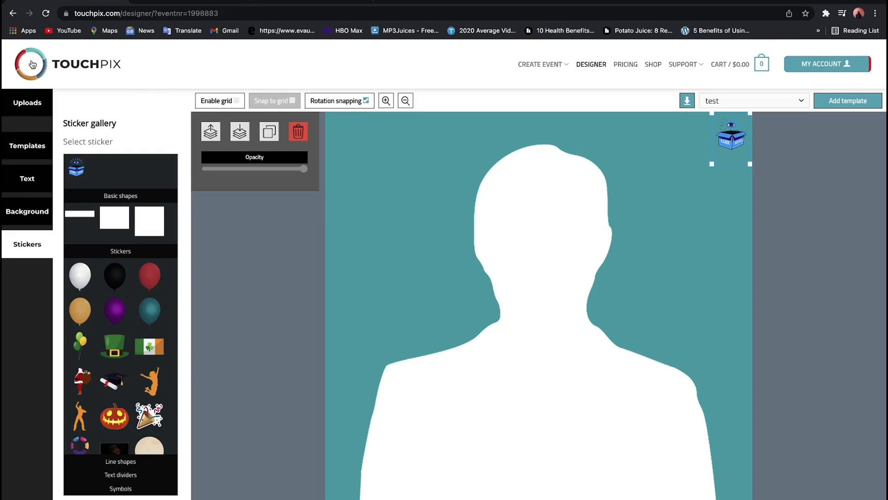
left_click(28, 106)
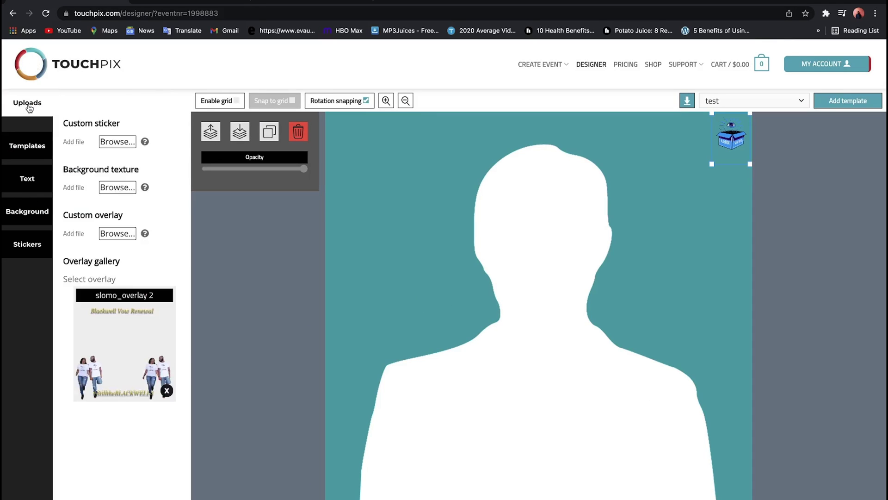
left_click(107, 350)
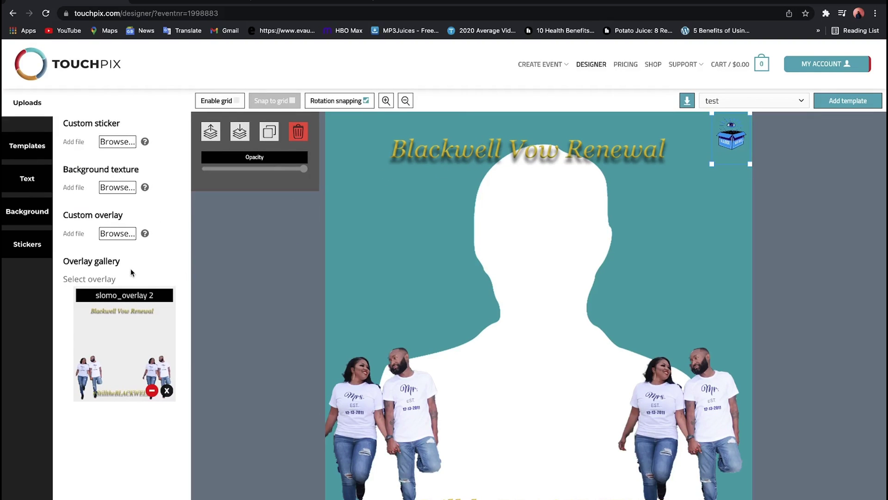
- Save the design as a template for the test event, then open My Account > Events
mouse_move(142, 234)
left_click(858, 101)
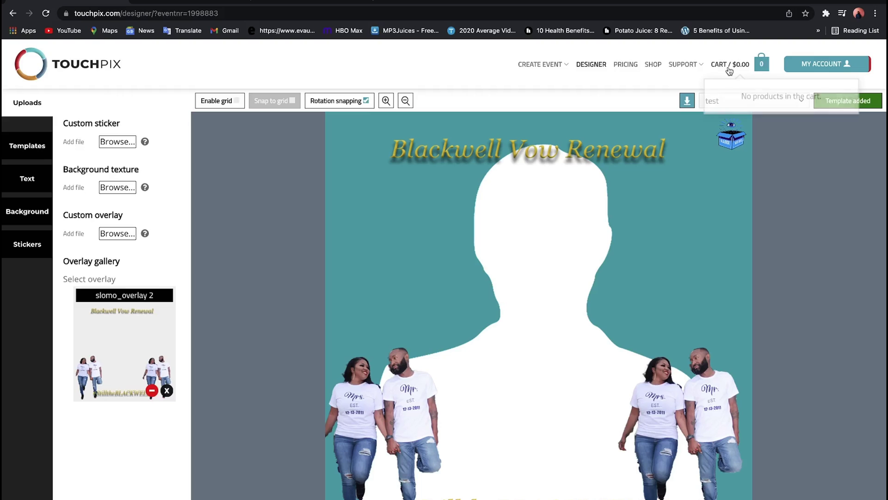
mouse_move(826, 64)
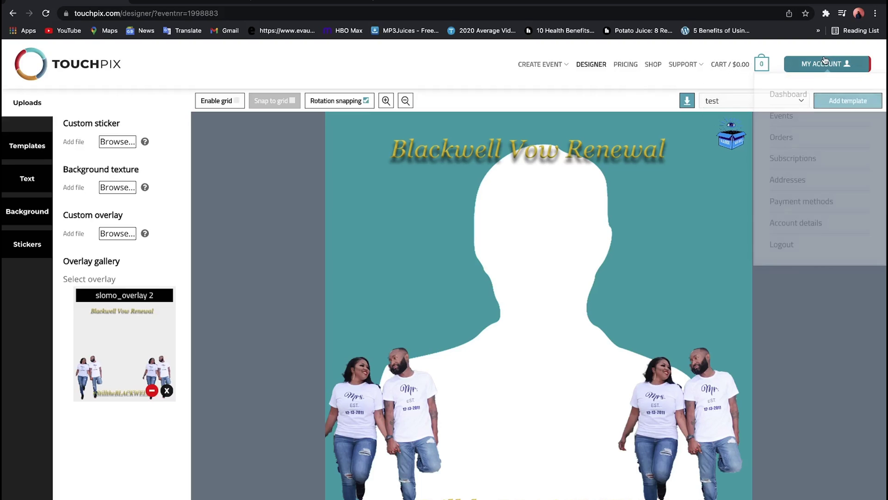
left_click(813, 116)
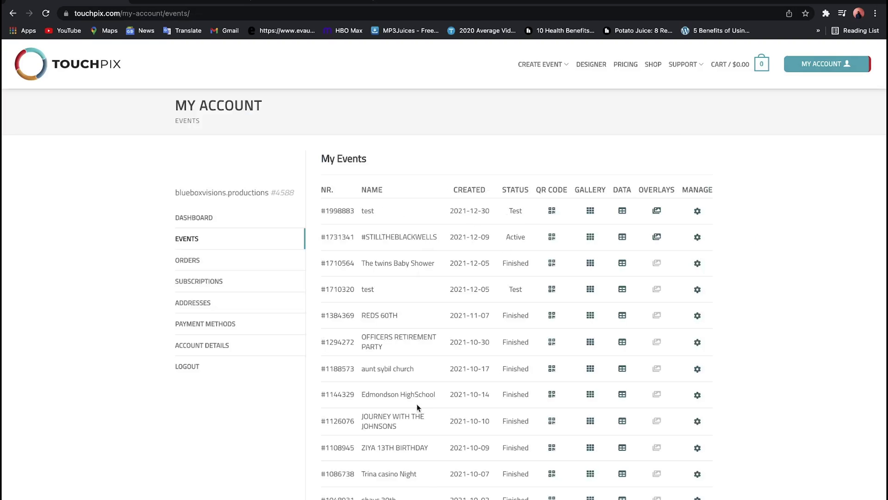
- Open the test event's QR code page with its Event ID and Key
left_click(552, 211)
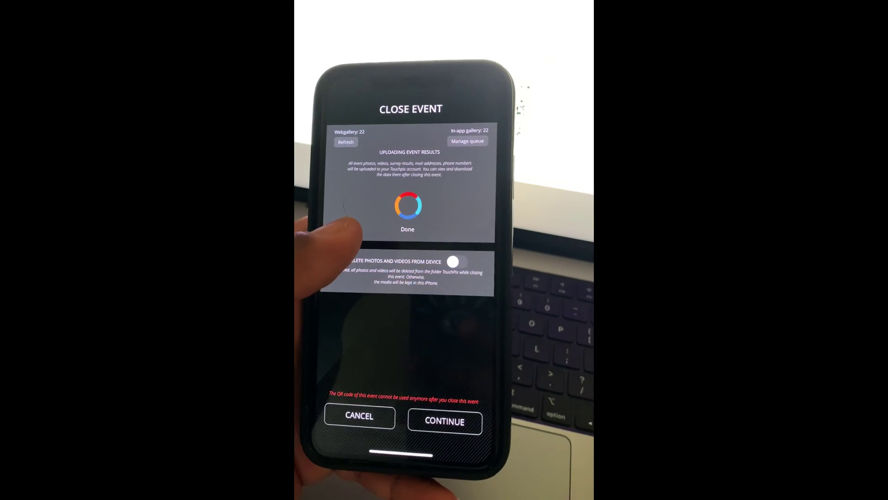
- Confirm with CONTINUE on the Close Event screen to finish closing the previous event
left_click(452, 436)
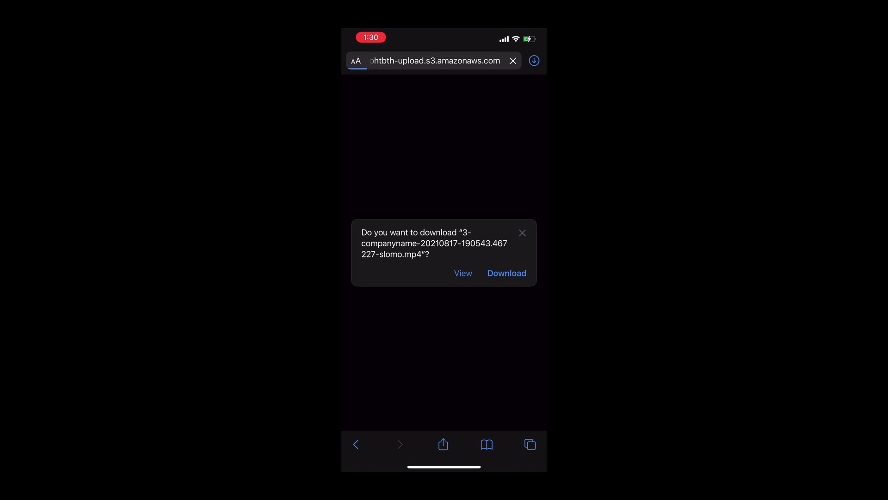
- Download the 3-companyname slomo video in Safari and preview it from the downloads list
left_click(507, 273)
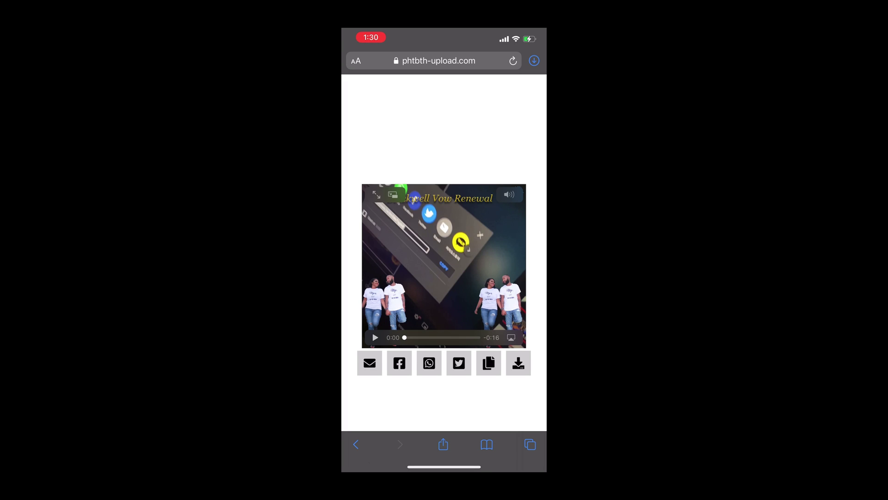
left_click(535, 61)
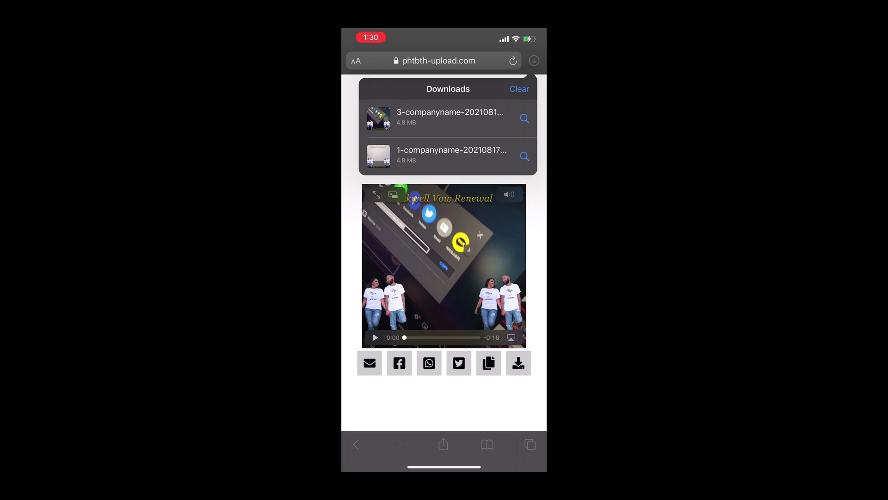
left_click(444, 118)
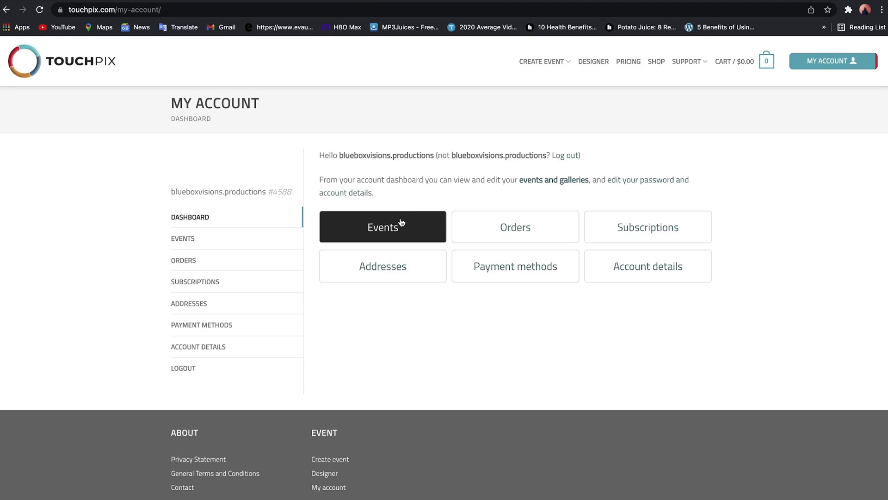
- Open the test event's gallery from the Events list
left_click(401, 222)
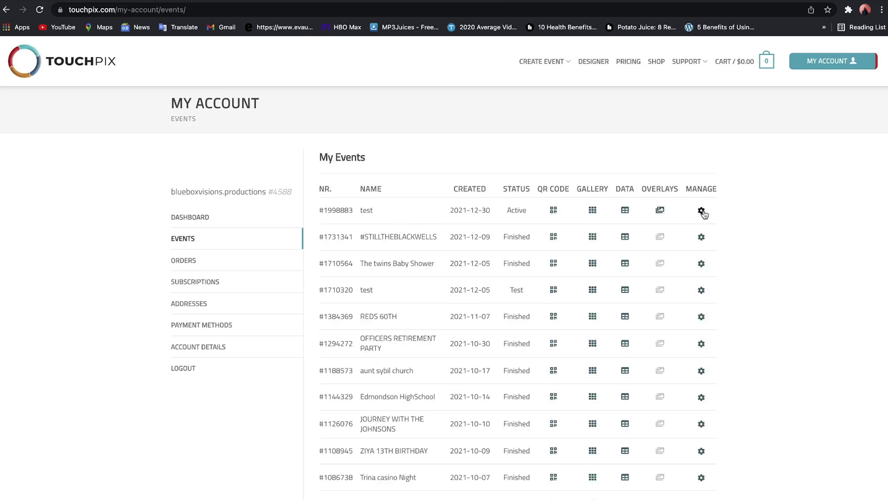
left_click(594, 210)
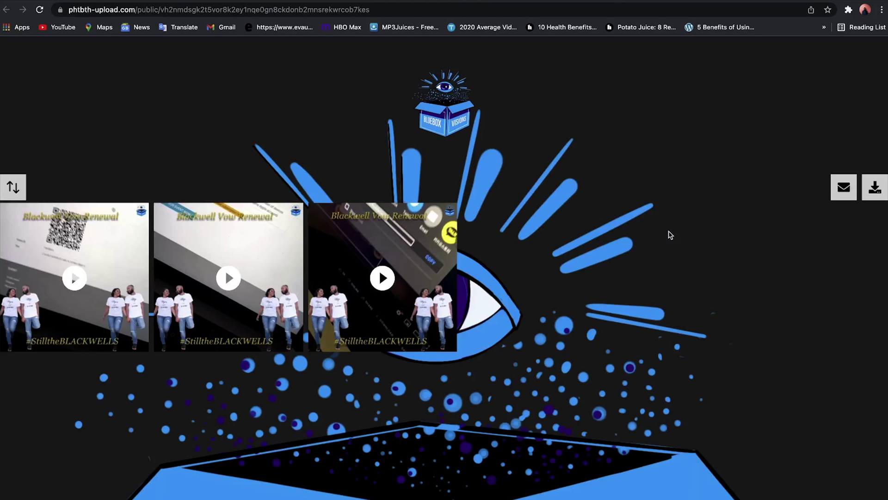
- Email the gallery link to the recipient's Gmail address, correcting a typo before sending
left_click(844, 193)
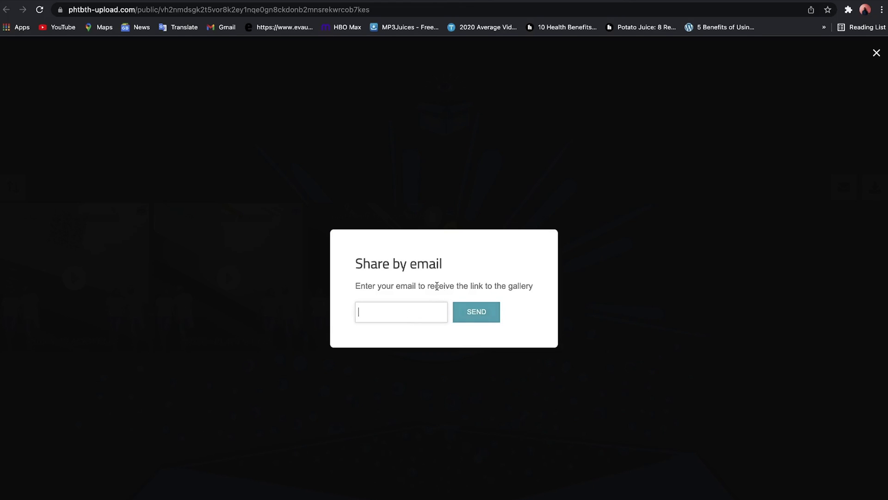
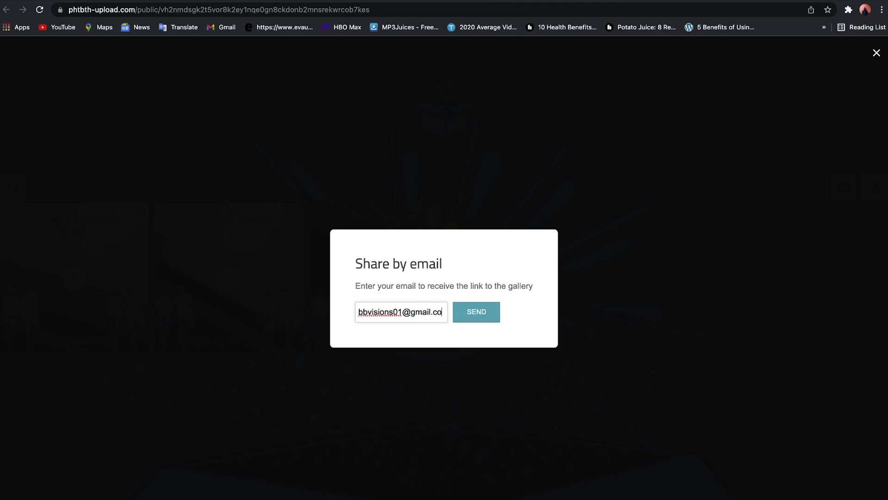
left_click(478, 314)
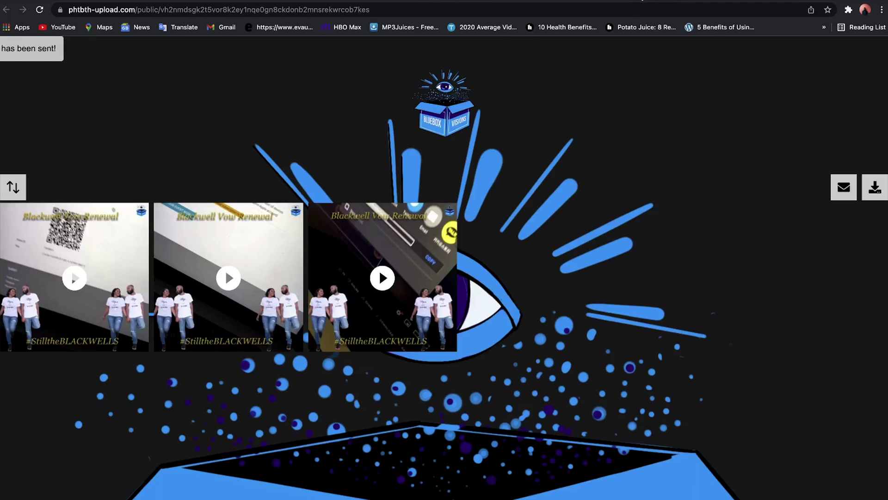
left_click(659, 2)
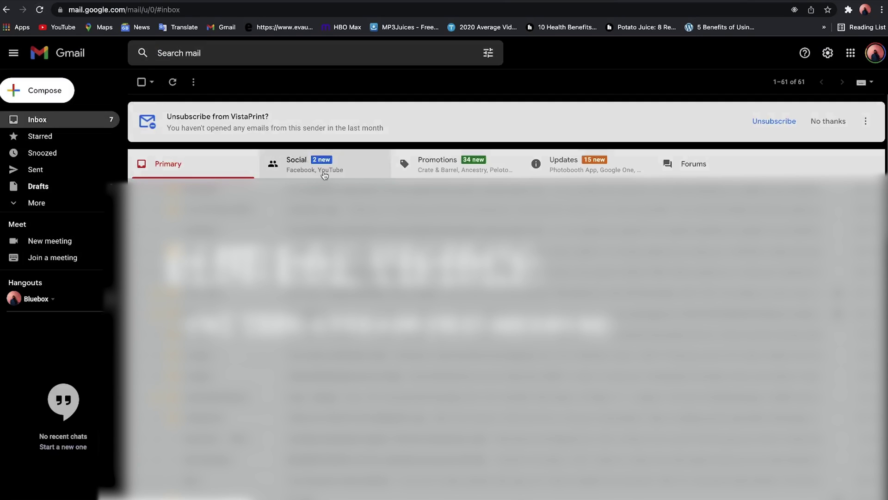
- Open the bluebox360booth email from Photobooth App under Gmail's Updates tab
left_click(557, 169)
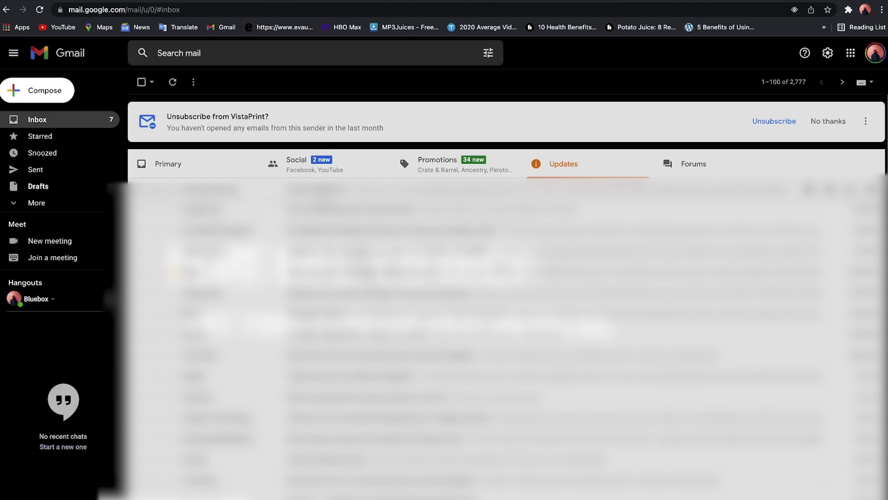
left_click(320, 193)
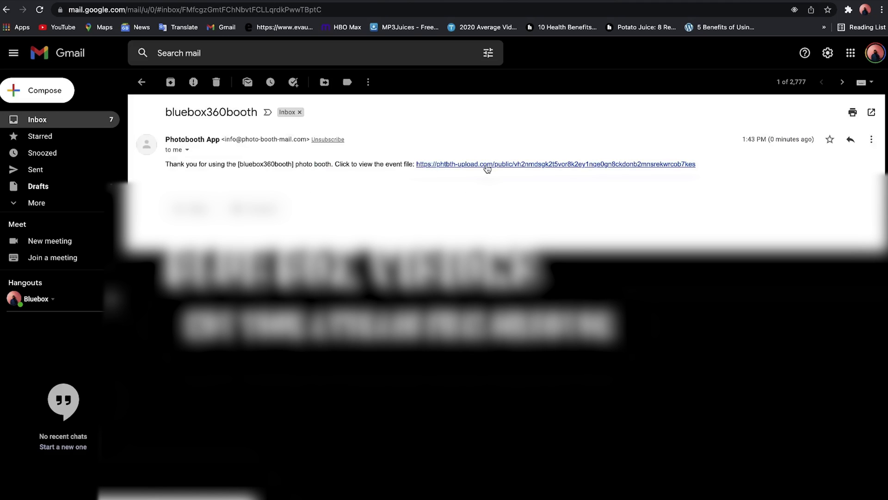